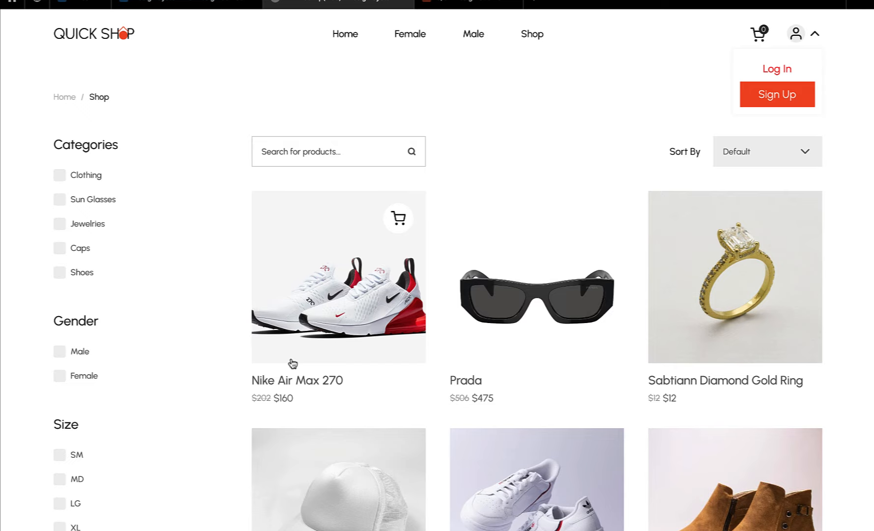
# Examine the product cards in the shop listing and in the recommended and top selling sections
pyautogui.scroll(-9, 341, 409)
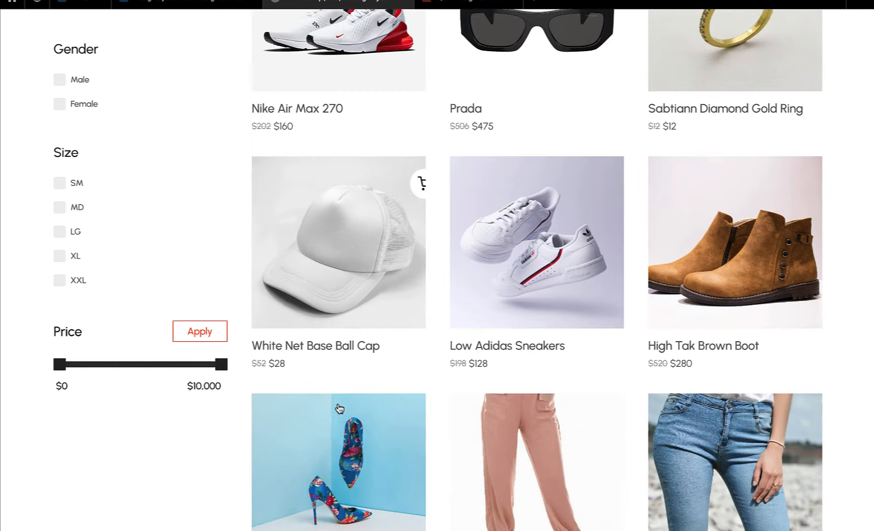
pyautogui.scroll(-12, 339, 408)
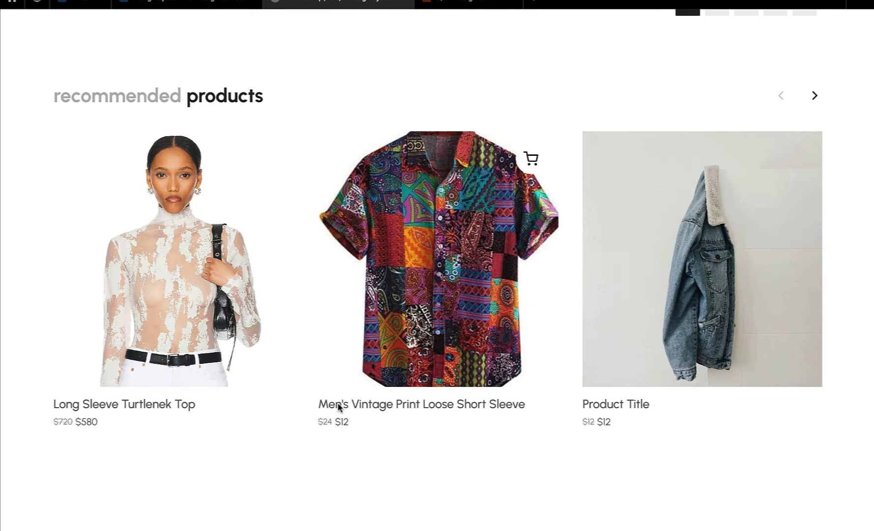
pyautogui.scroll(-6, 338, 408)
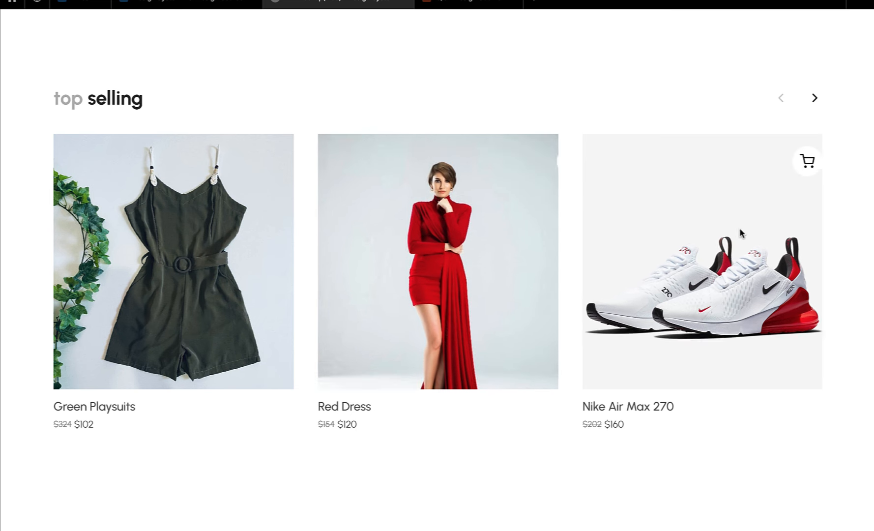
pyautogui.moveTo(689, 401)
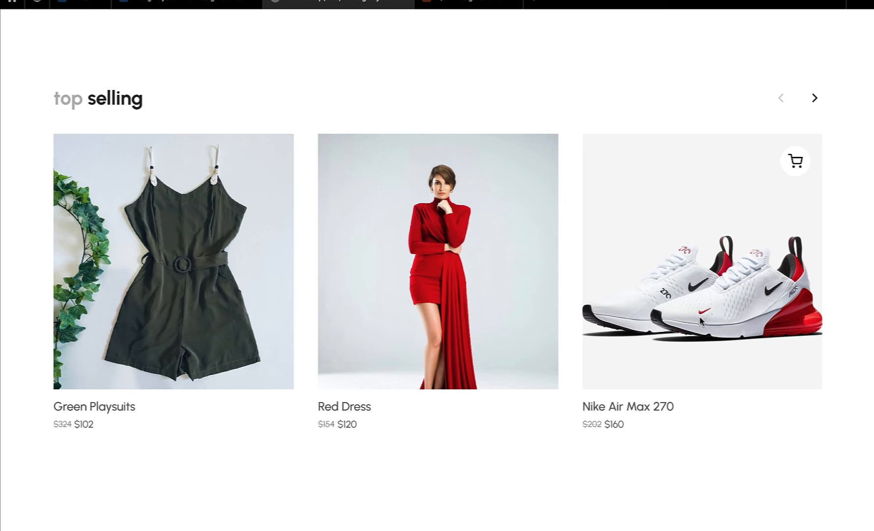
# Switch to the Figma design file and create a 280 × 280 frame on the tuts page
pyautogui.click(188, 5)
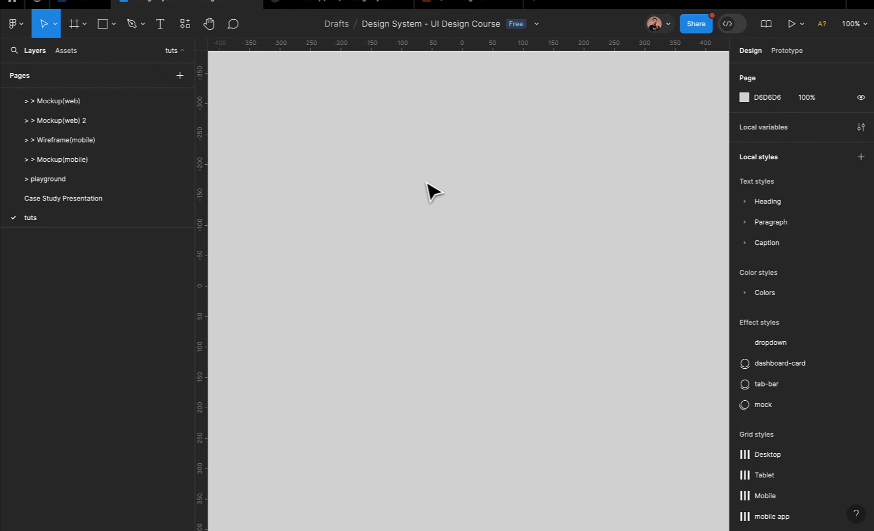
pyautogui.click(76, 30)
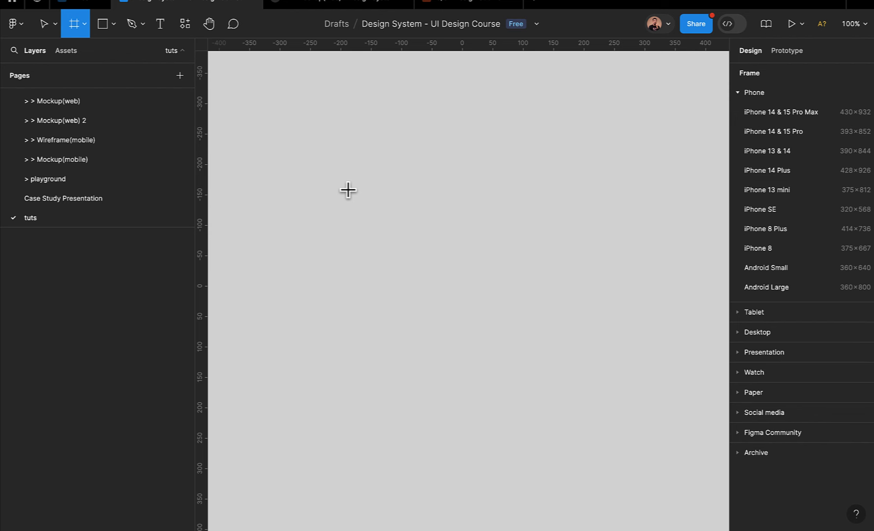
pyautogui.moveTo(347, 188); pyautogui.dragTo(456, 306)
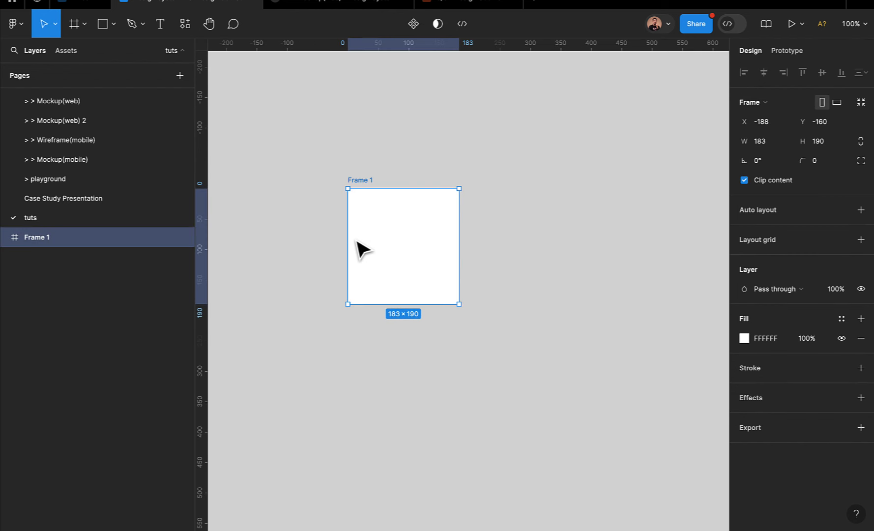
pyautogui.click(764, 145)
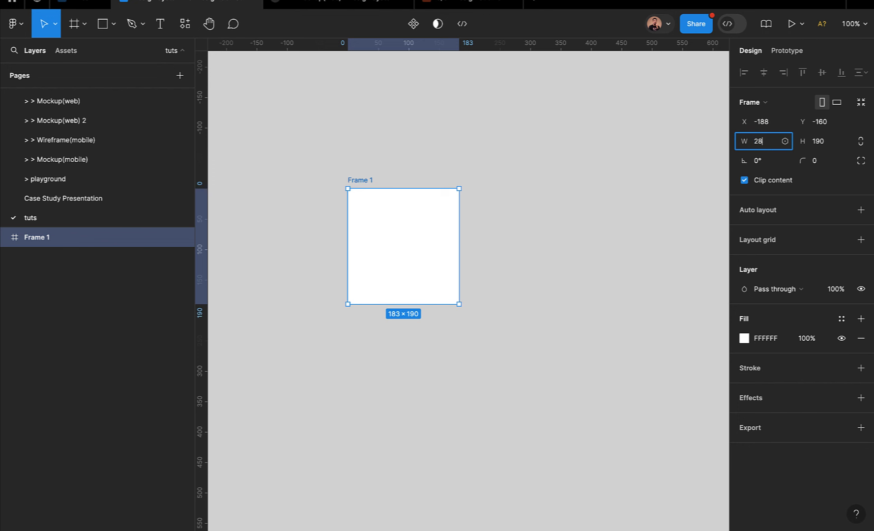
pyautogui.press('Return')
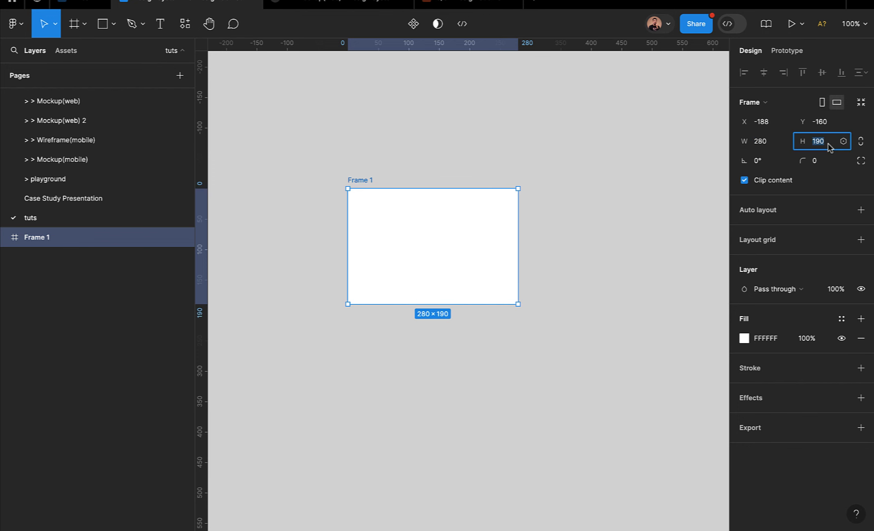
pyautogui.write('280')
pyautogui.press('Return')
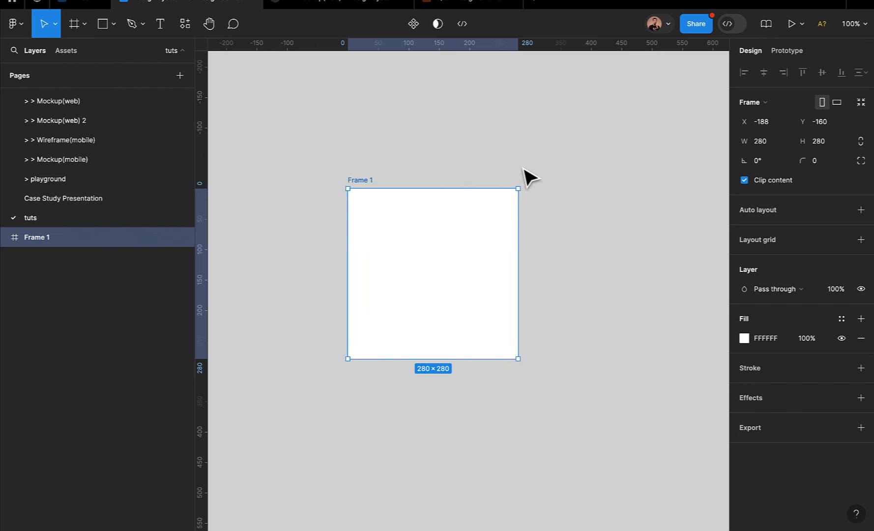
# Rename the new square frame as img
pyautogui.doubleClick(364, 180)
pyautogui.write('img')
pyautogui.press('Return')
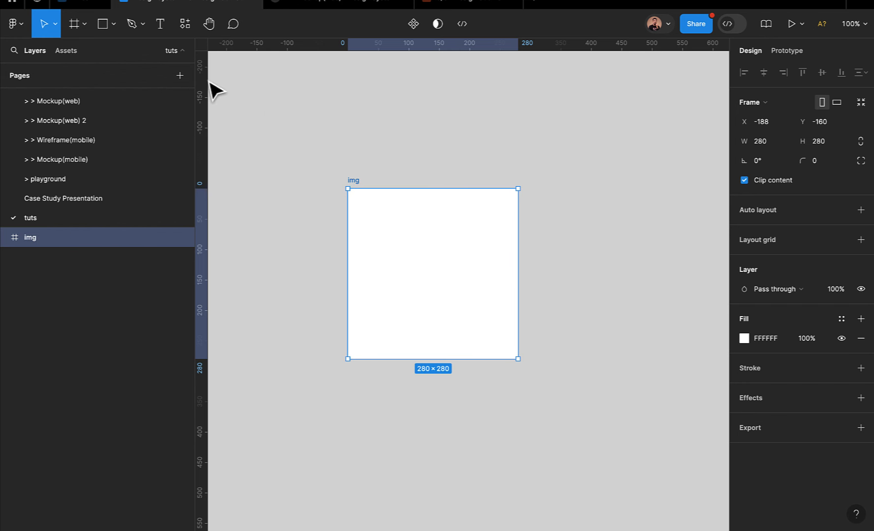
# Draw a rectangle inside the img frame and resize it to 280 × 280 so its edges match the frame
pyautogui.click(103, 29)
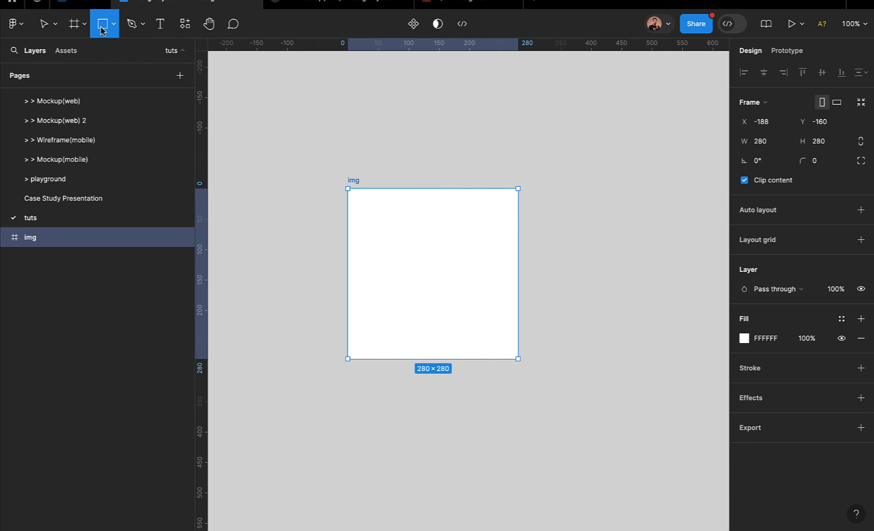
pyautogui.moveTo(357, 205)
pyautogui.mouseDown()
pyautogui.moveTo(445, 273)
pyautogui.moveTo(447, 301)
pyautogui.moveTo(464, 300)
pyautogui.moveTo(517, 359)
pyautogui.mouseUp()
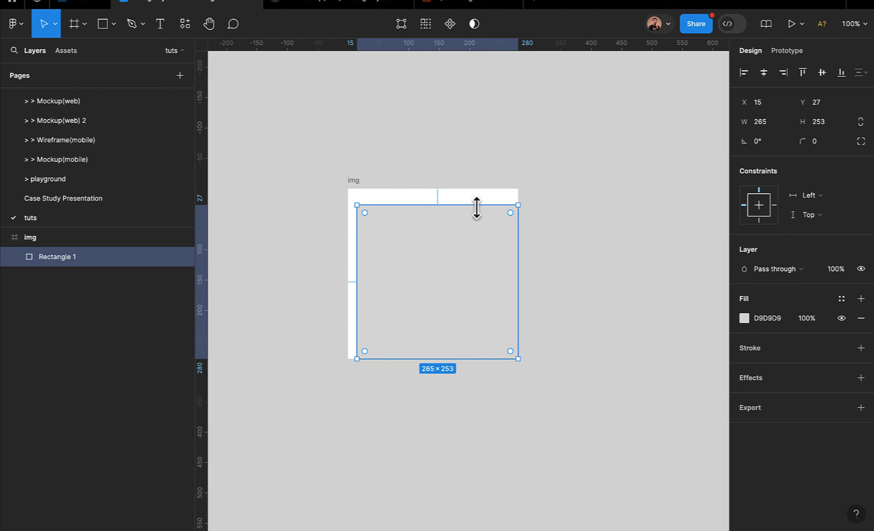
pyautogui.moveTo(476, 206); pyautogui.dragTo(476, 192)
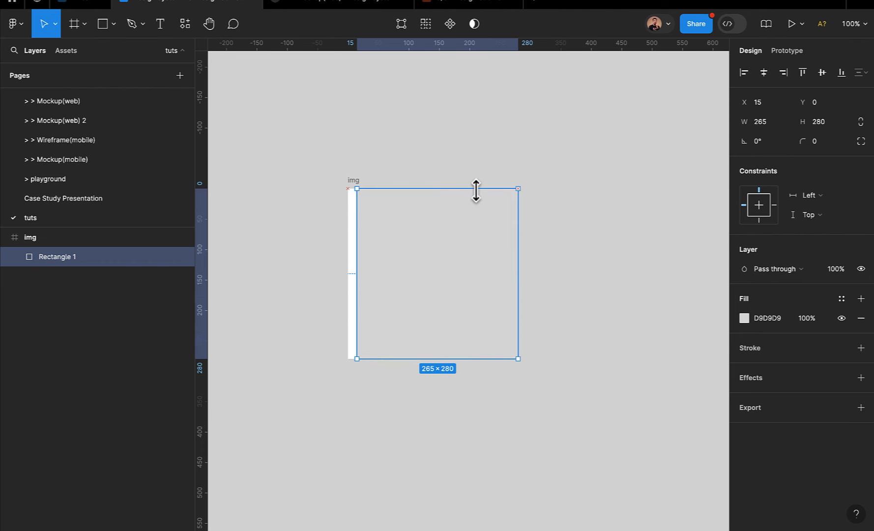
pyautogui.moveTo(356, 225); pyautogui.dragTo(343, 225)
pyautogui.doubleClick(343, 224)
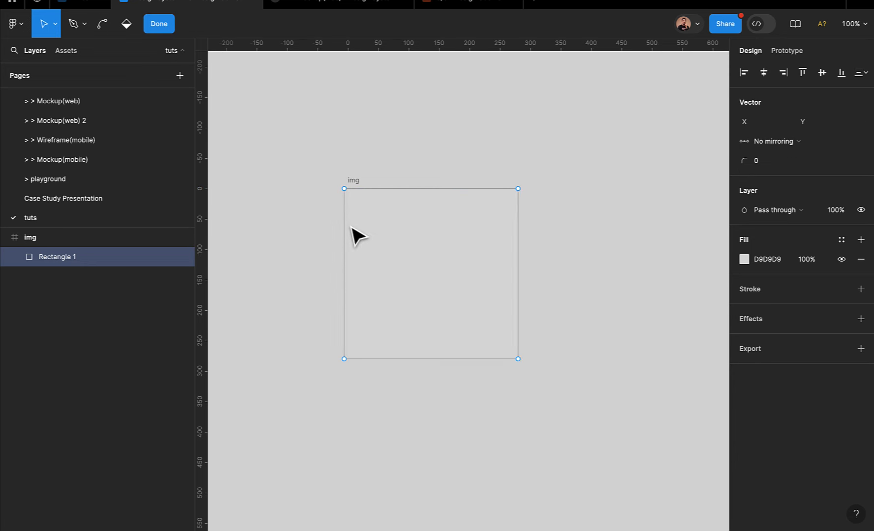
pyautogui.press('Escape')
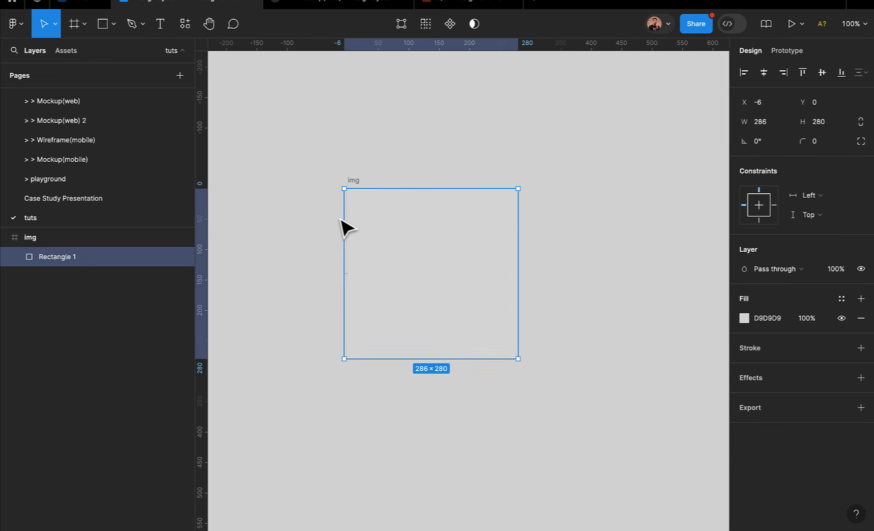
pyautogui.moveTo(343, 228)
pyautogui.mouseDown()
pyautogui.moveTo(360, 230)
pyautogui.moveTo(348, 230)
pyautogui.mouseUp()
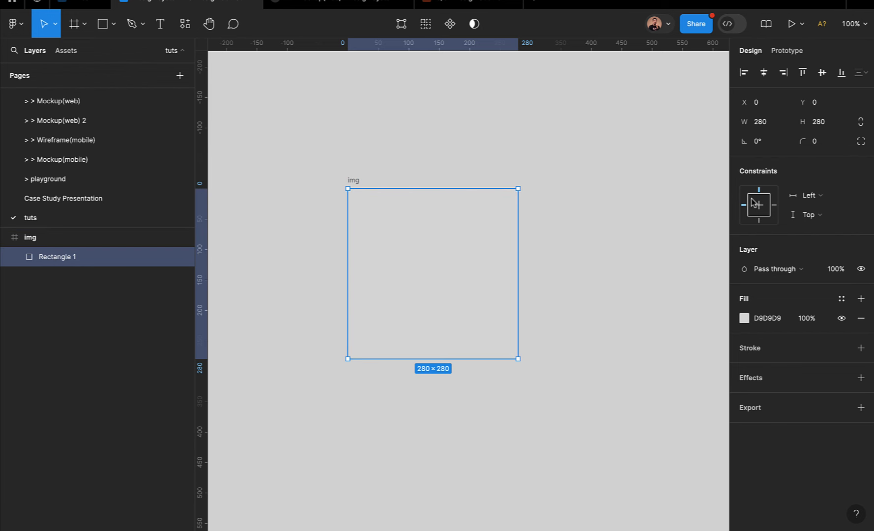
pyautogui.click(549, 229)
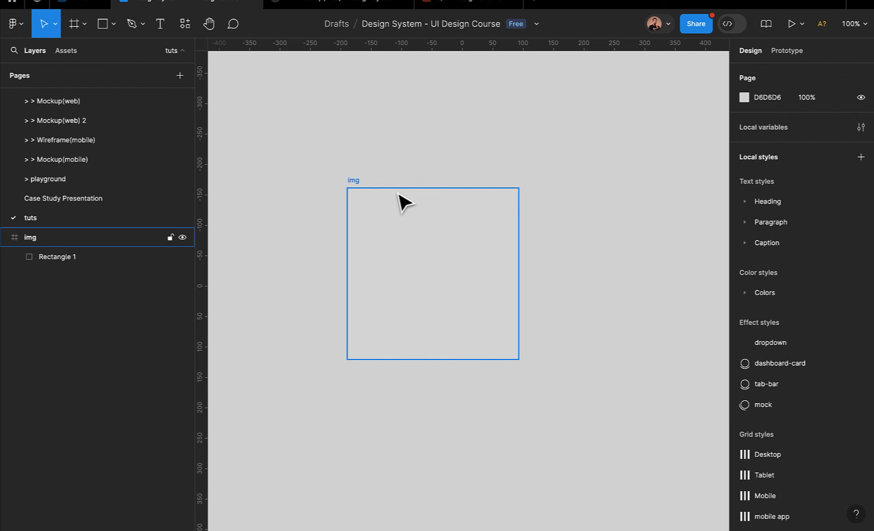
# Test the rectangle's resizing behaviour by widening the img frame to about 359, and restore the frame's width to 280
pyautogui.click(363, 181)
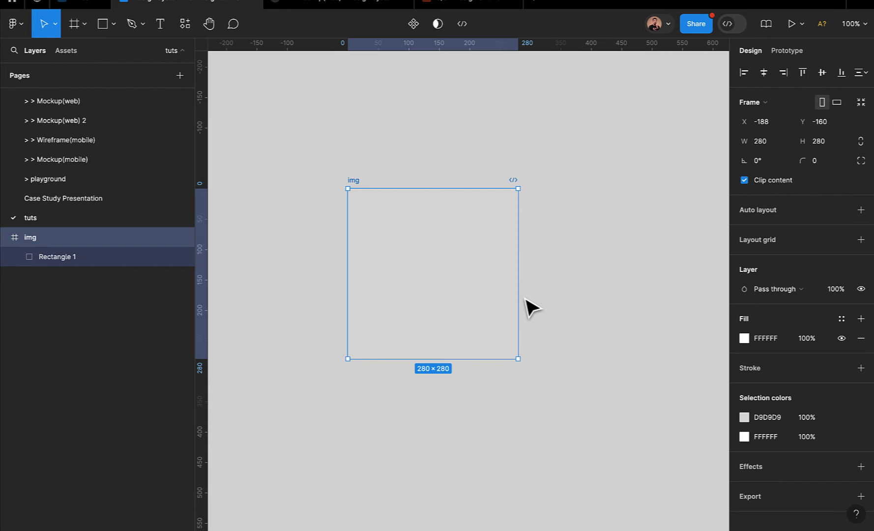
pyautogui.moveTo(521, 298); pyautogui.dragTo(567, 297)
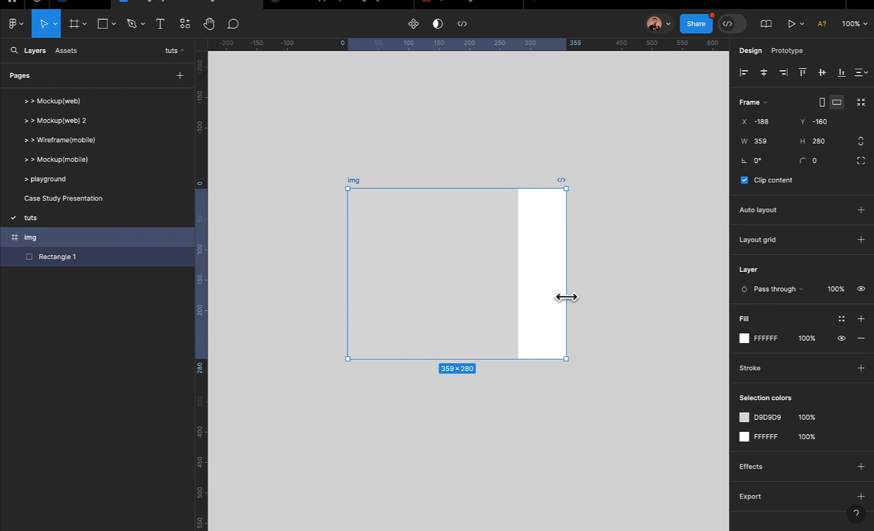
pyautogui.moveTo(567, 297); pyautogui.dragTo(520, 291)
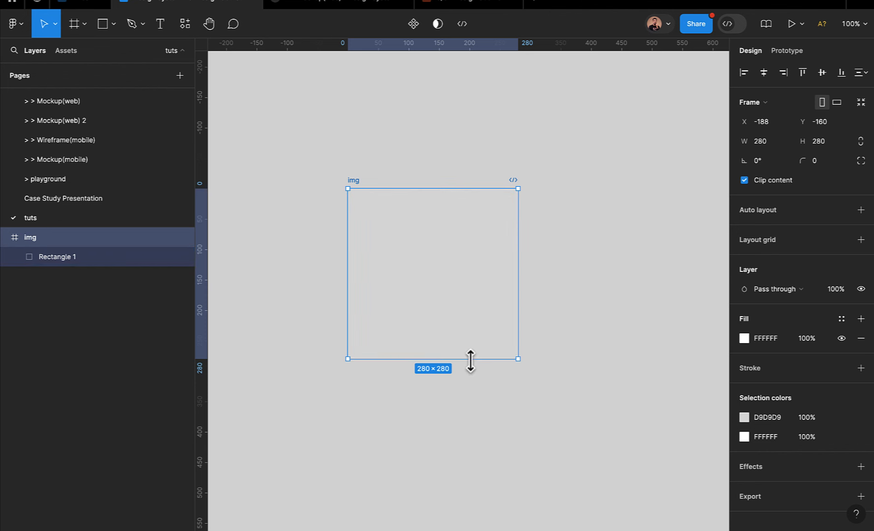
pyautogui.moveTo(470, 360)
pyautogui.mouseDown()
pyautogui.moveTo(471, 427)
pyautogui.moveTo(470, 359)
pyautogui.mouseUp()
# Set the rectangle's constraints to Left and right horizontally and Top and bottom vertically
pyautogui.click(104, 260)
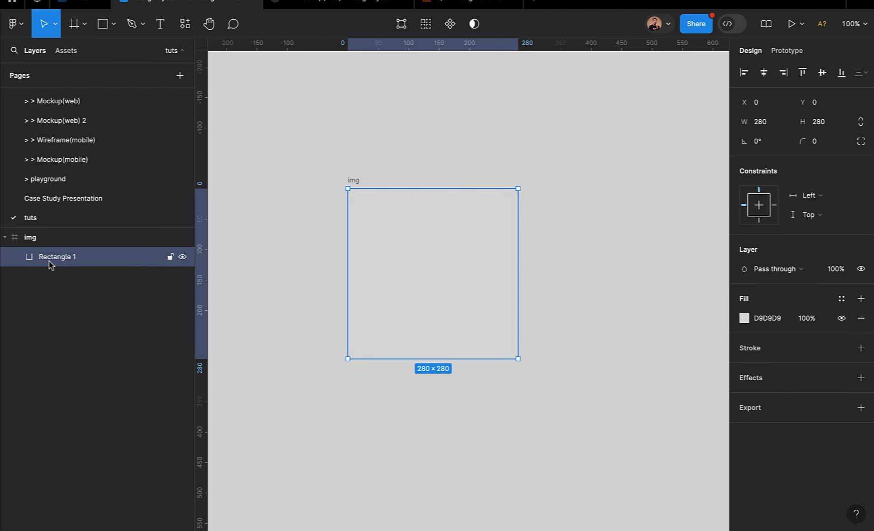
pyautogui.click(822, 198)
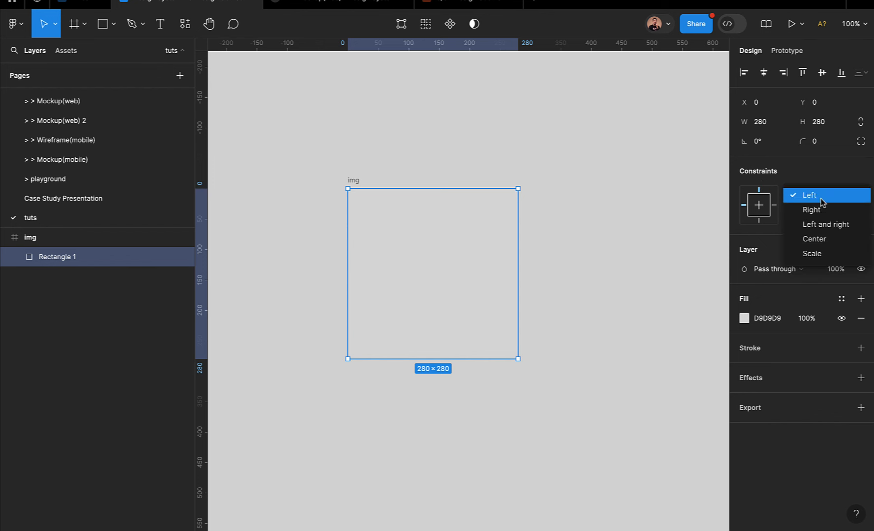
pyautogui.click(822, 225)
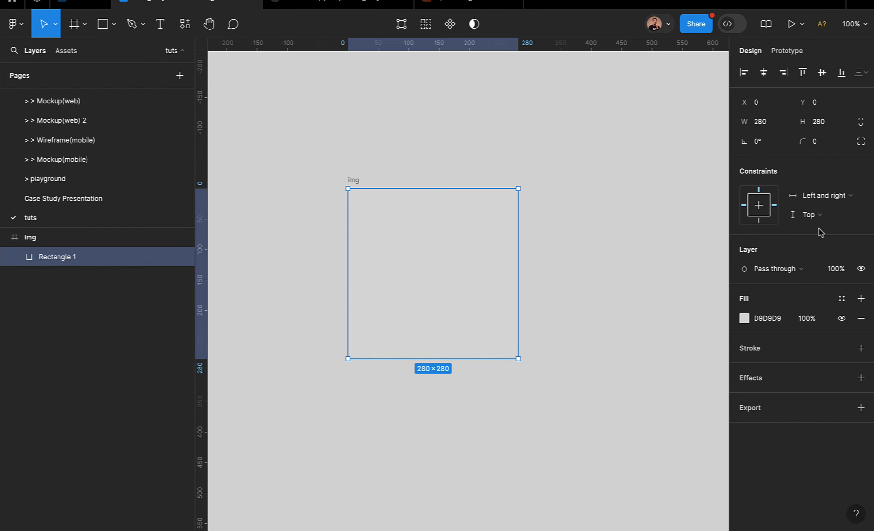
pyautogui.click(817, 216)
pyautogui.click(826, 245)
# Test the constraints by stretching the img frame in width and in height, undoing each resize
pyautogui.click(354, 180)
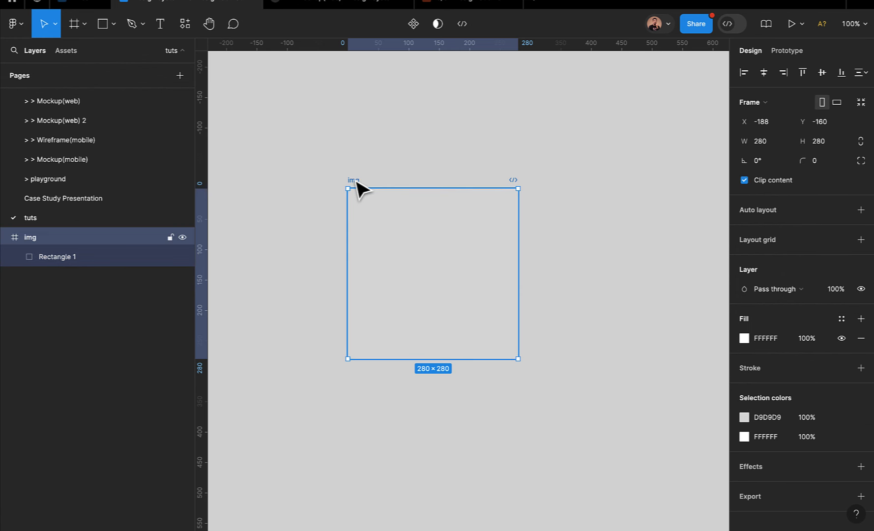
pyautogui.moveTo(537, 258); pyautogui.dragTo(639, 264)
pyautogui.hotkey('ctrl', 'z')
pyautogui.moveTo(453, 354); pyautogui.dragTo(454, 419)
pyautogui.hotkey('ctrl', 'z')
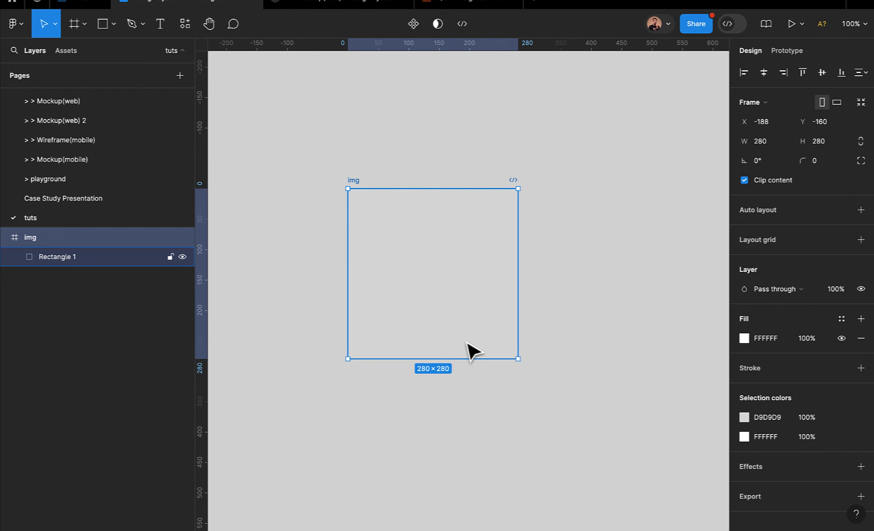
pyautogui.click(595, 346)
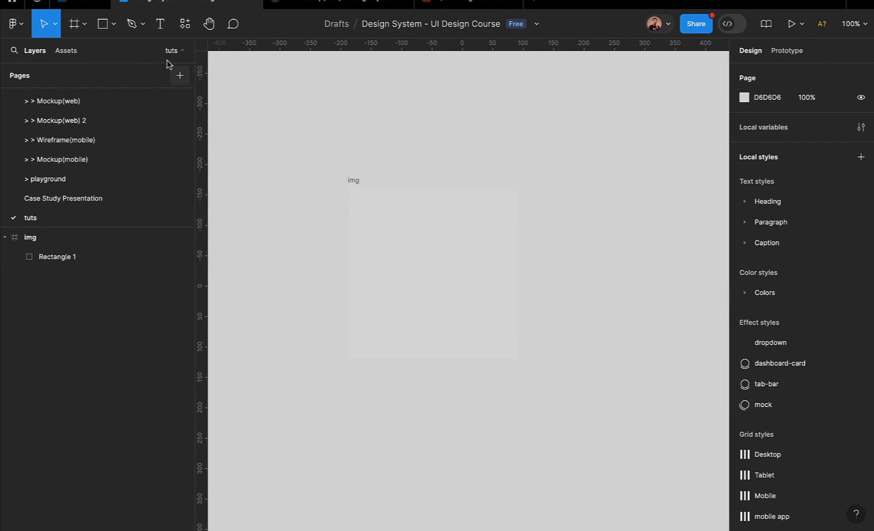
# Add the text "Nike Air Max 270" below the img frame and set its font size to 20
pyautogui.click(160, 24)
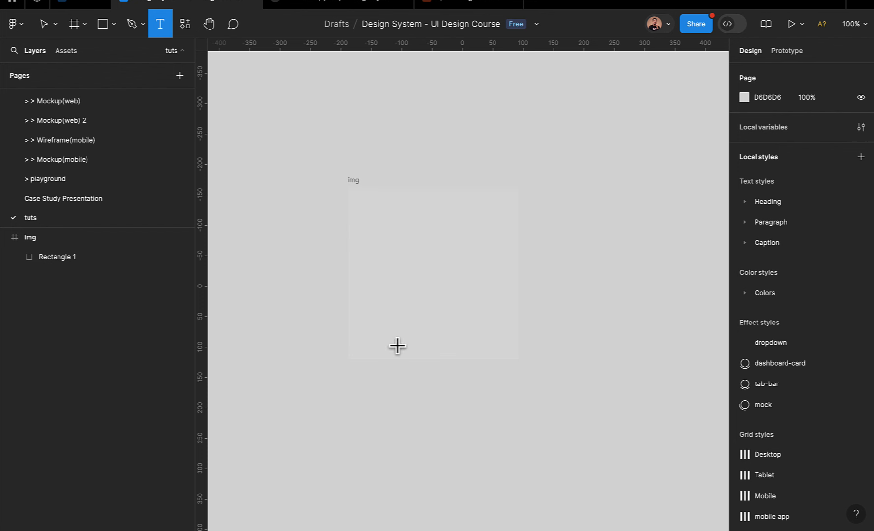
pyautogui.click(360, 388)
pyautogui.write('Nike Ai')
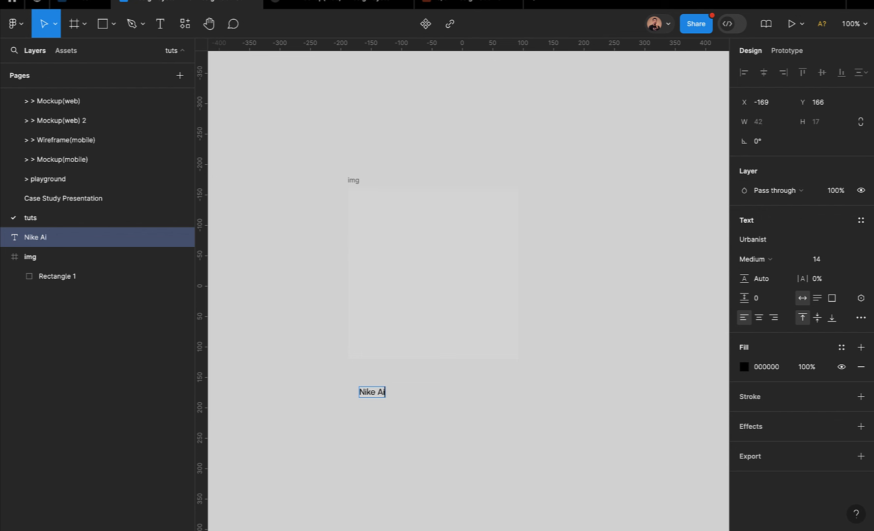
pyautogui.write('r Max 270')
pyautogui.press('Escape')
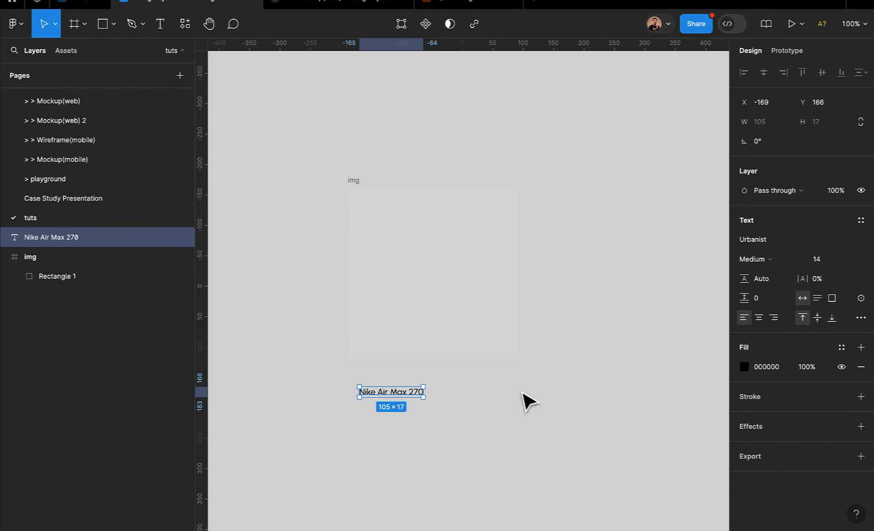
pyautogui.click(846, 261)
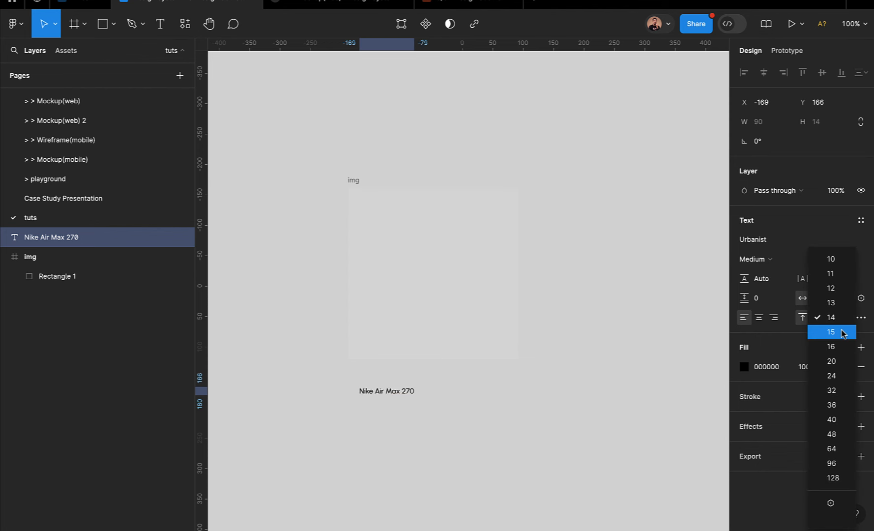
pyautogui.click(836, 362)
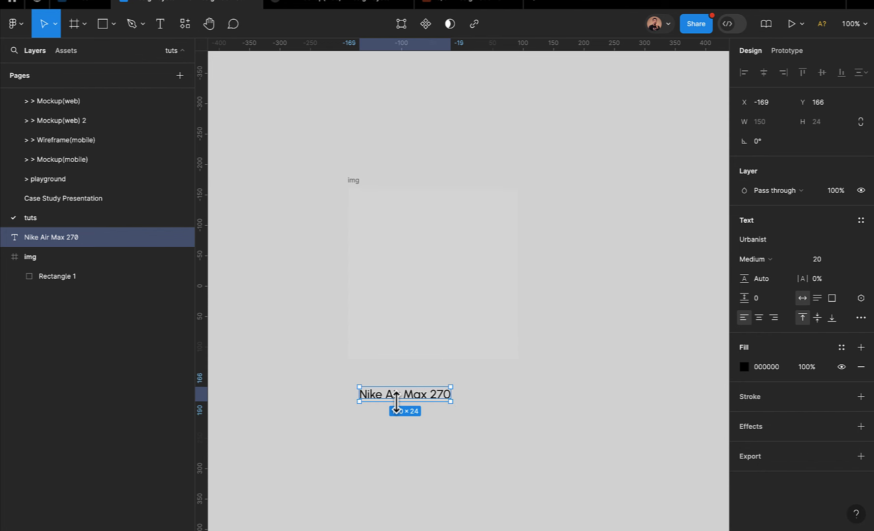
# Align the product title with the img frame's left edge, and duplicate it 15 px beneath as the price text "$200"
pyautogui.scroll(3, 401, 406)
pyautogui.moveTo(395, 394)
pyautogui.mouseDown()
pyautogui.moveTo(378, 362)
pyautogui.moveTo(387, 401)
pyautogui.mouseUp()
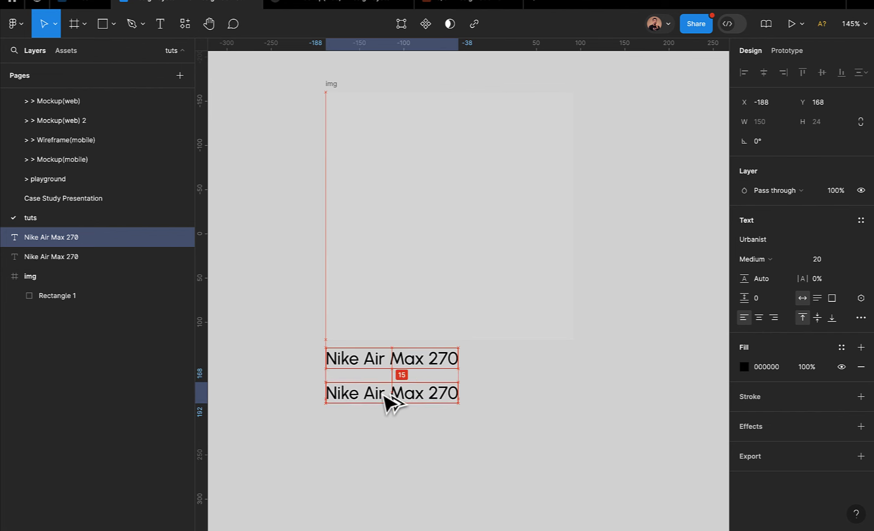
pyautogui.doubleClick(382, 394)
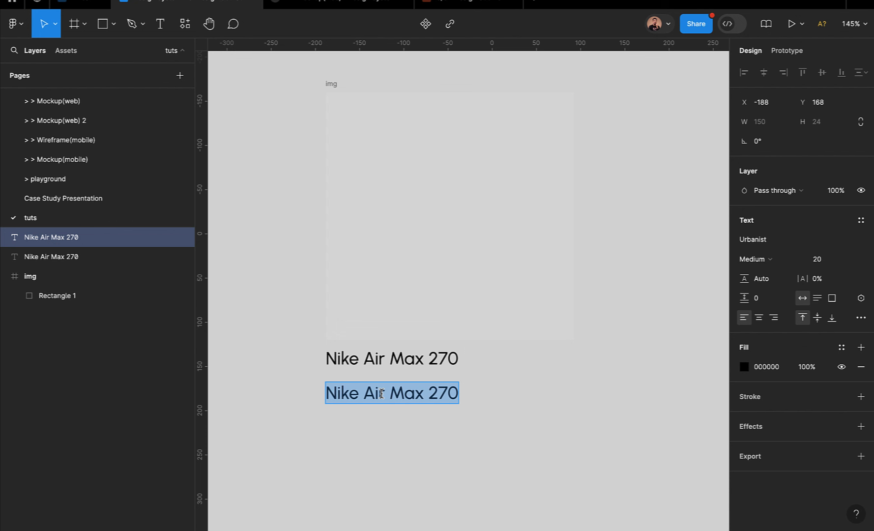
pyautogui.write('$200')
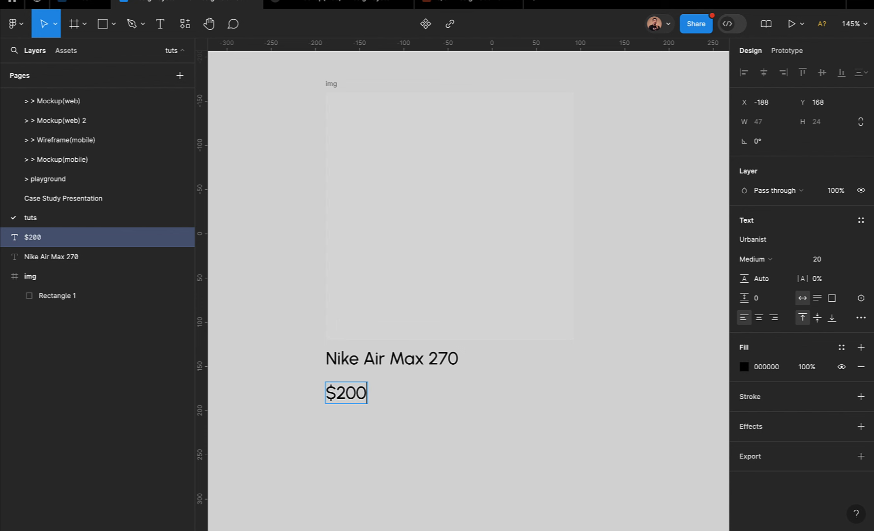
# Duplicate the "$200" price text beside the original and change the copy's text to "$160"
pyautogui.press('Escape')
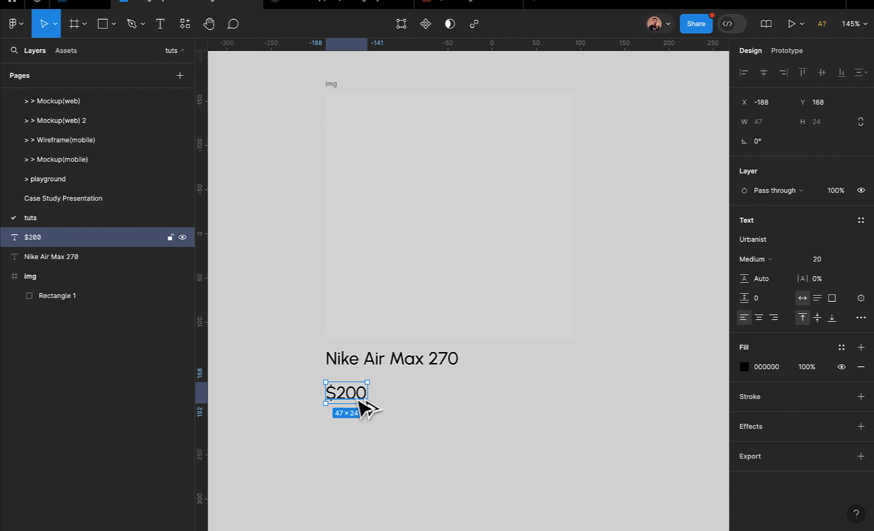
pyautogui.moveTo(358, 400); pyautogui.dragTo(411, 401)
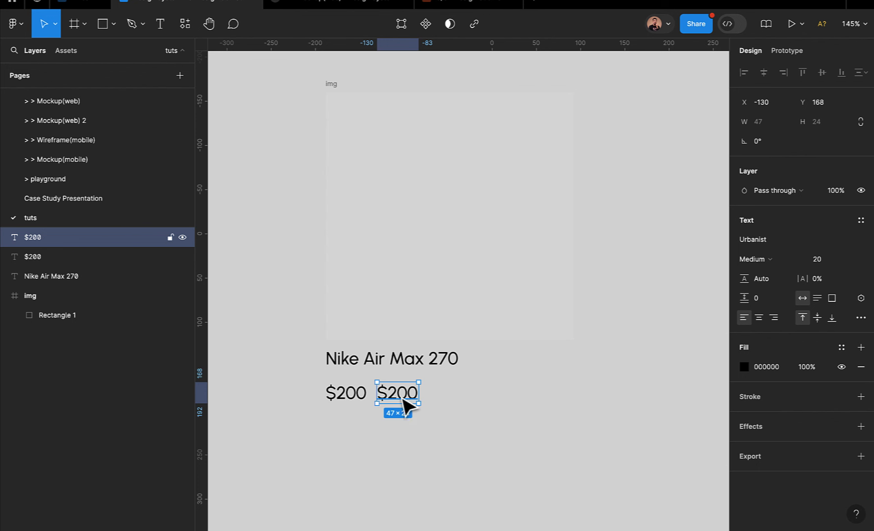
pyautogui.doubleClick(402, 396)
pyautogui.click(409, 394)
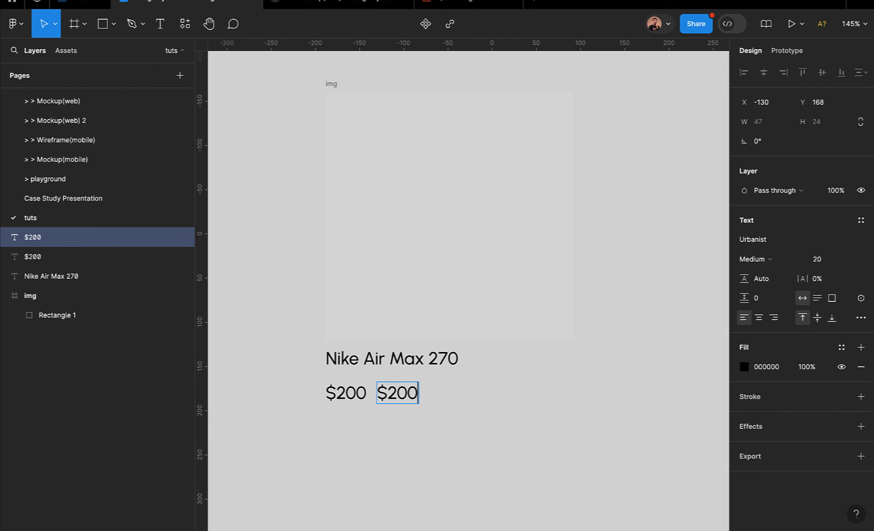
pyautogui.press('BackSpace')
pyautogui.press('BackSpace')
pyautogui.press('BackSpace')
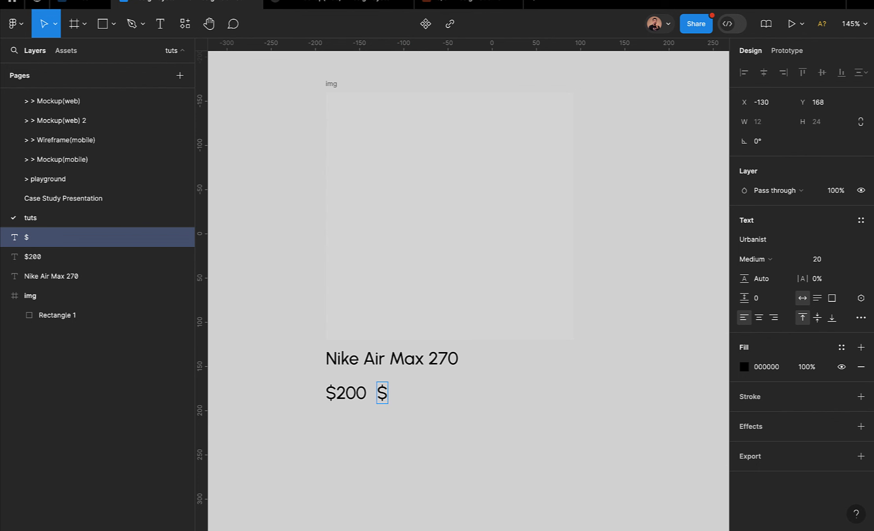
pyautogui.write('160')
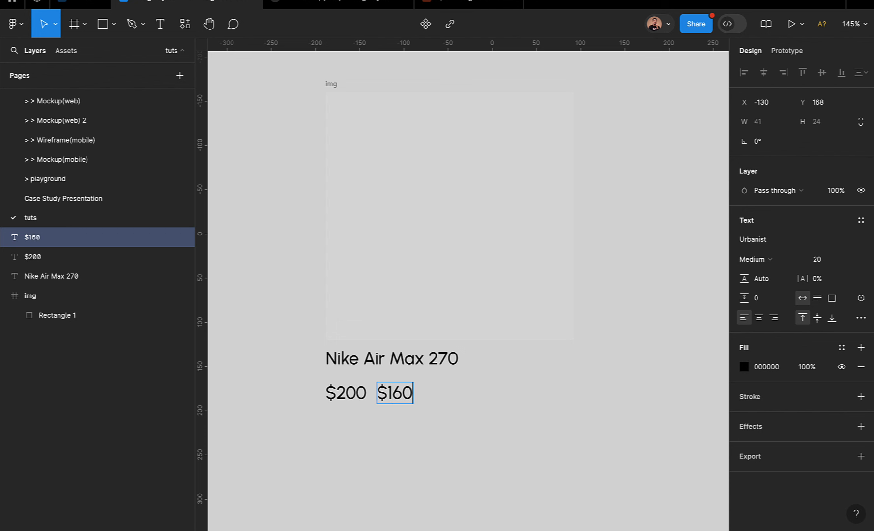
pyautogui.press('Escape')
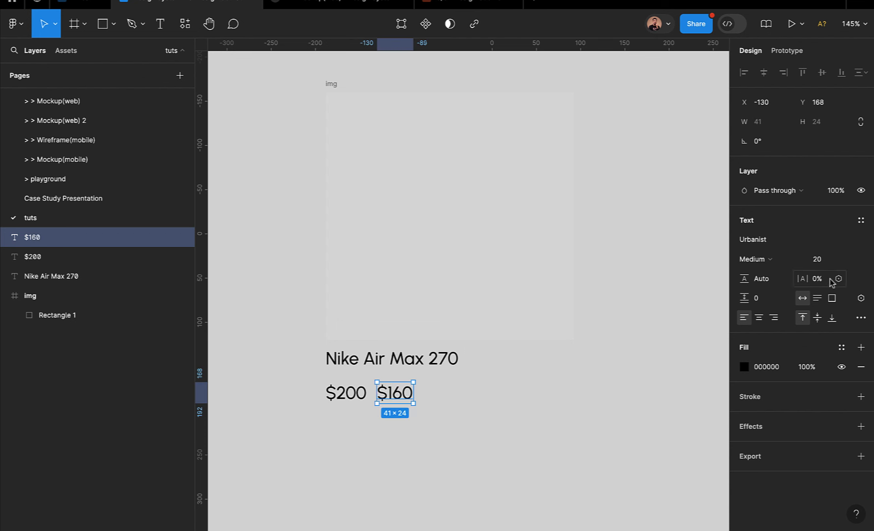
# Set the font size of the "$160" text to 16 and of the "$200" text to 14
pyautogui.click(853, 259)
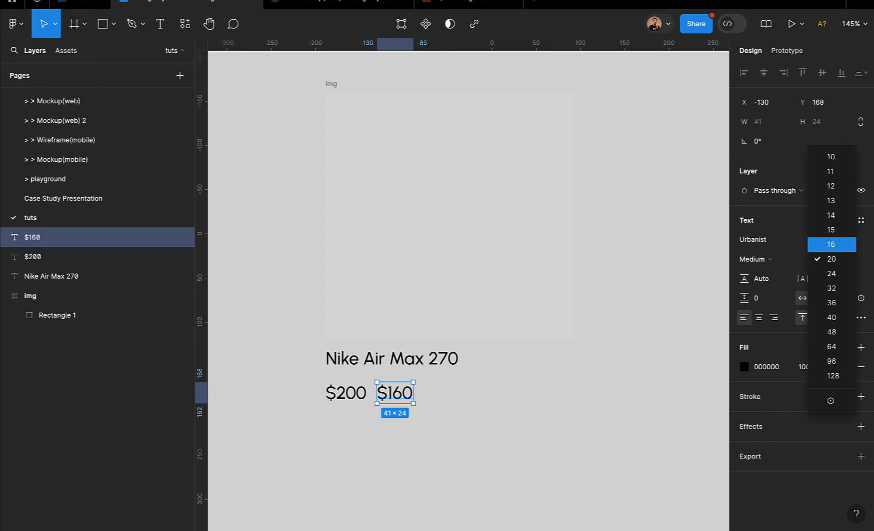
pyautogui.click(831, 244)
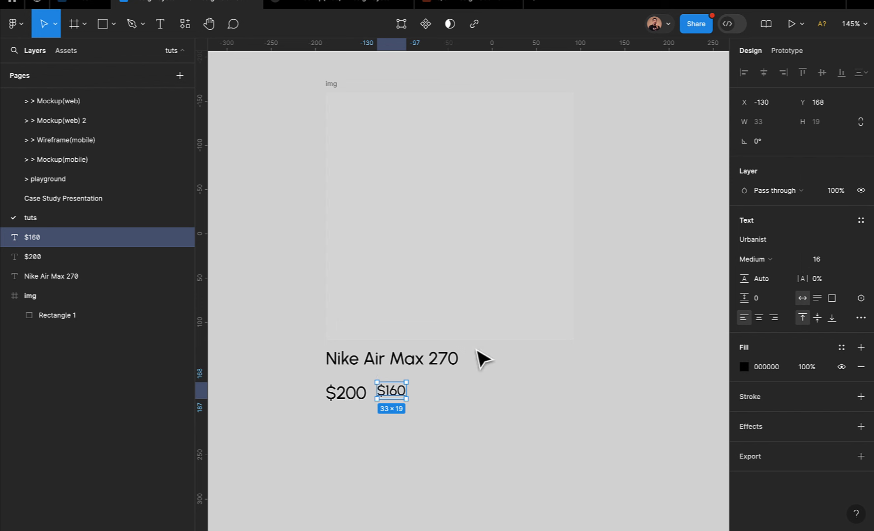
pyautogui.click(353, 394)
pyautogui.click(851, 260)
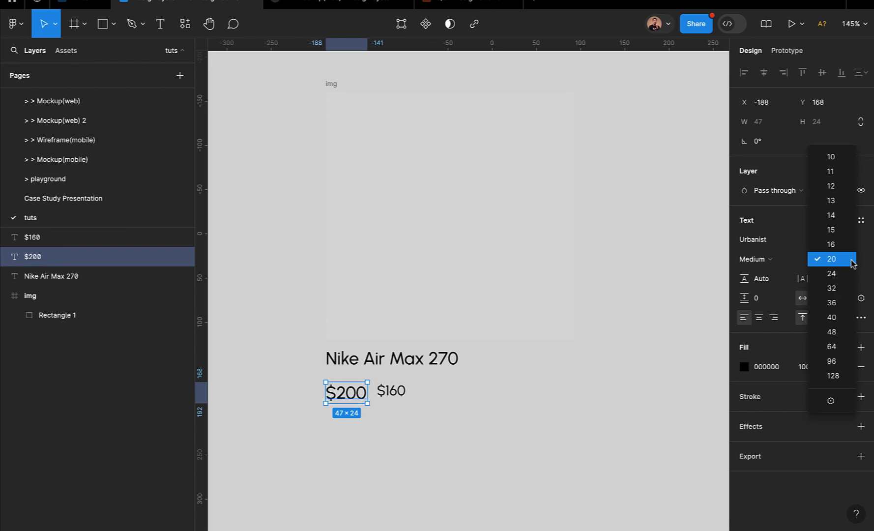
pyautogui.click(840, 217)
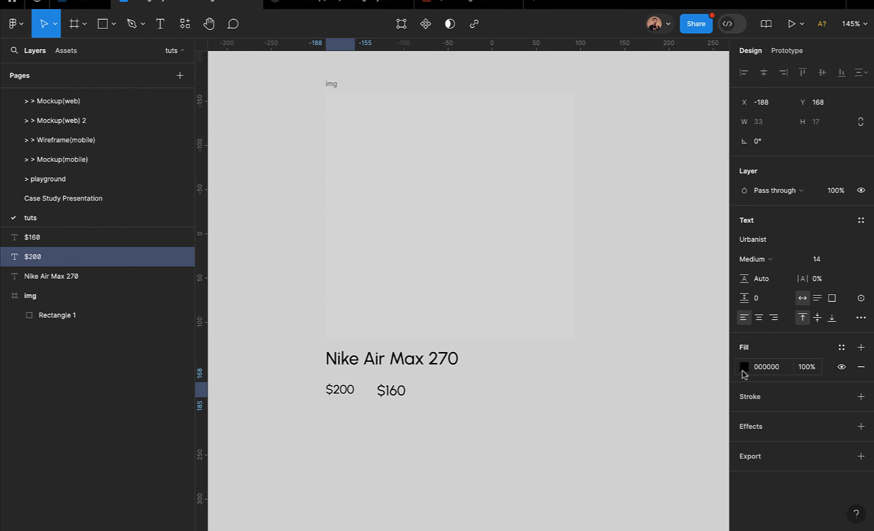
# Change the "$200" text's fill to grey 9C9C9C and apply strikethrough decoration to it
pyautogui.click(744, 367)
pyautogui.moveTo(616, 289); pyautogui.dragTo(583, 280)
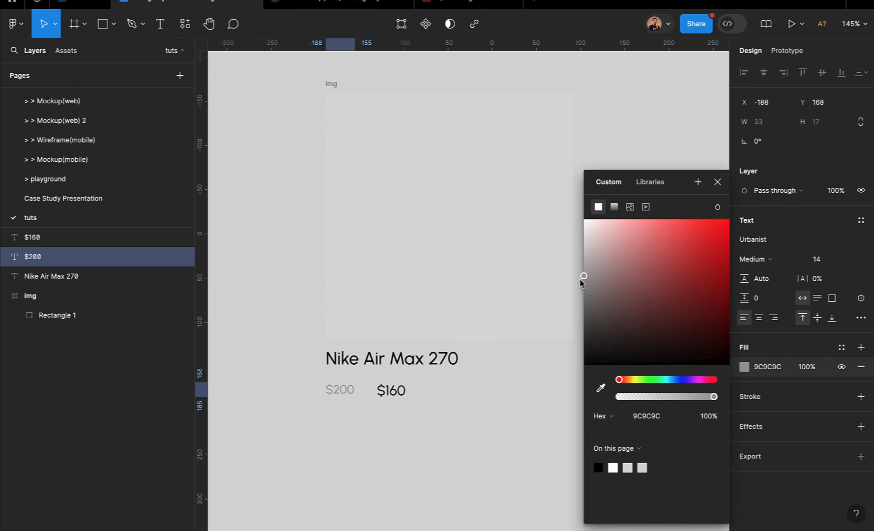
pyautogui.click(861, 318)
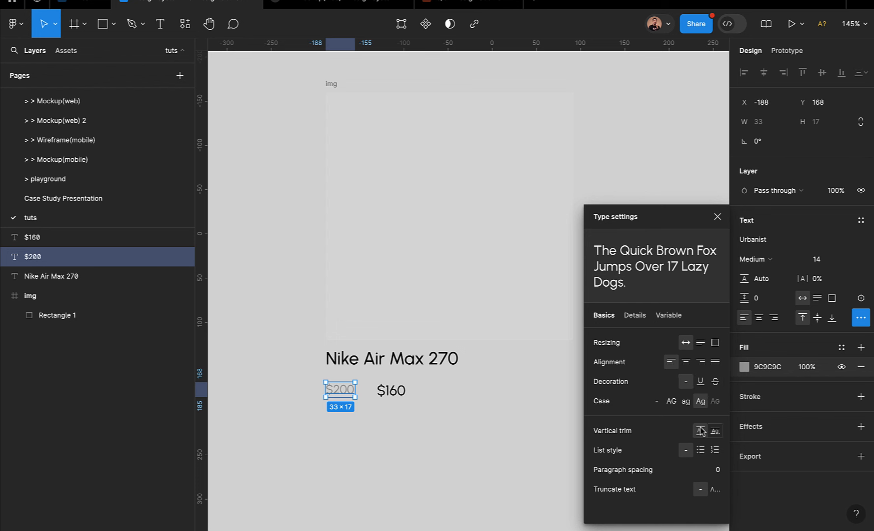
pyautogui.click(715, 383)
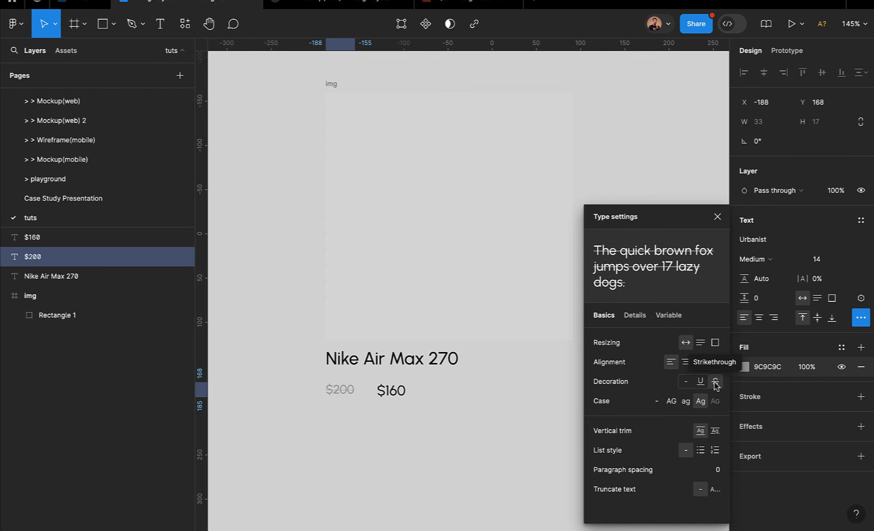
pyautogui.click(717, 217)
# Wrap both price texts in a horizontal auto layout with a gap of 0, aligned left and vertically centred
pyautogui.scroll(3, 352, 389)
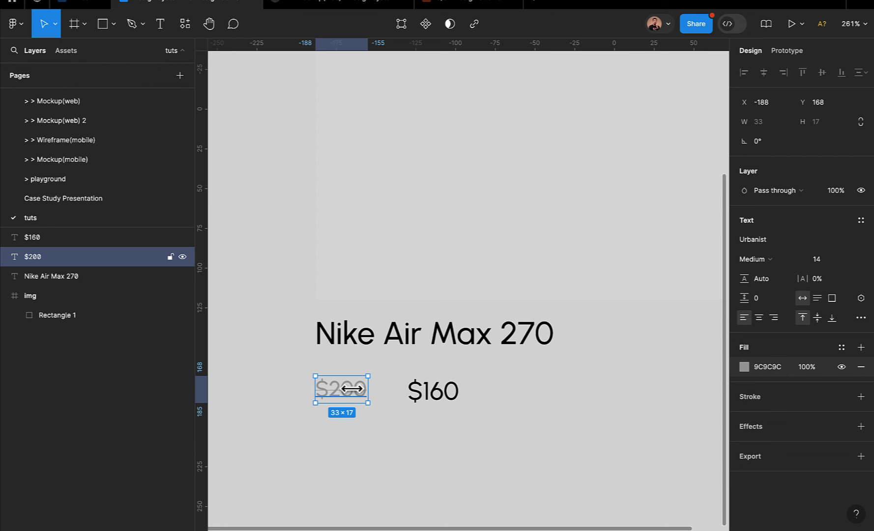
pyautogui.keyDown('shift'); pyautogui.click(433, 393); pyautogui.keyUp('shift')
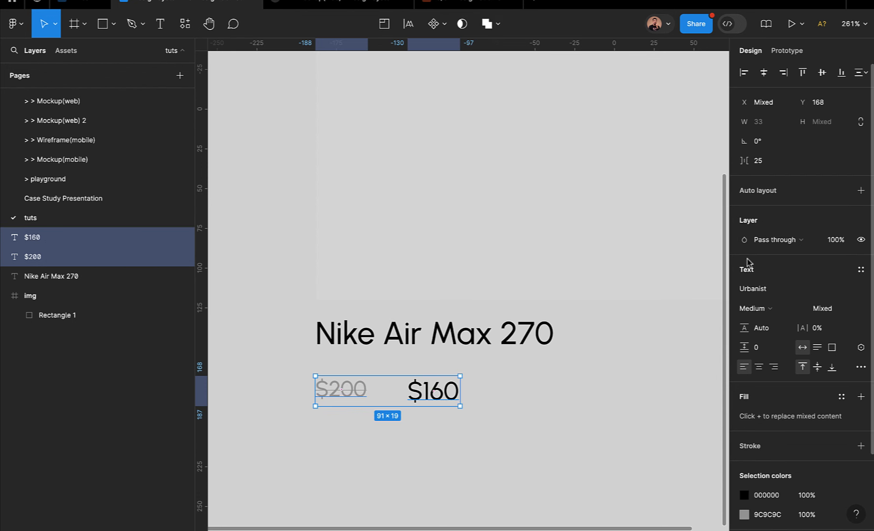
pyautogui.click(861, 192)
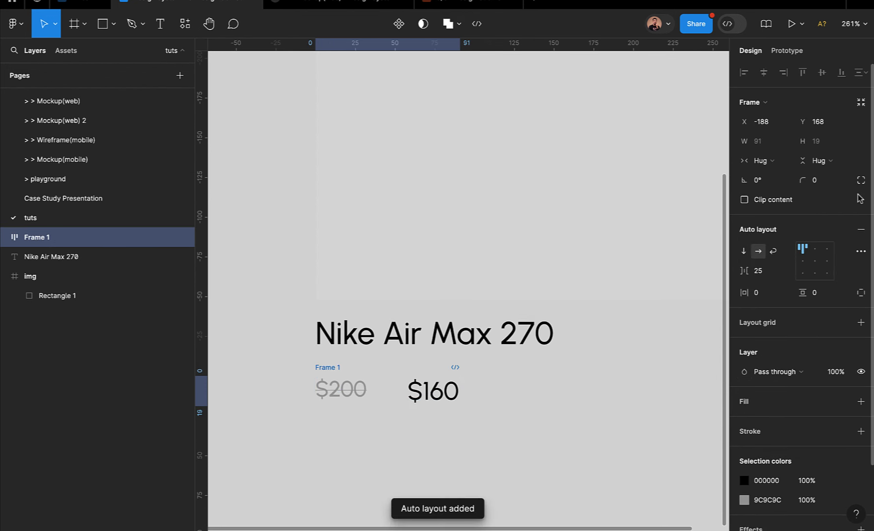
pyautogui.click(760, 272)
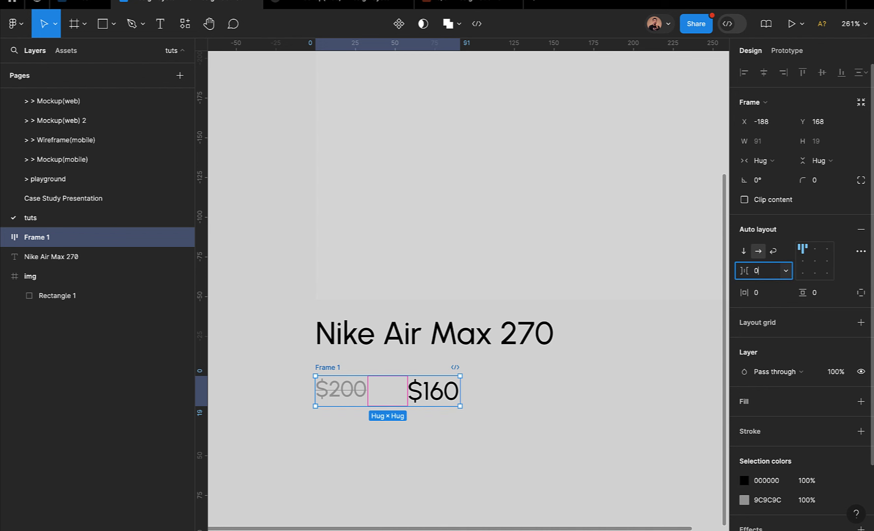
pyautogui.press('Return')
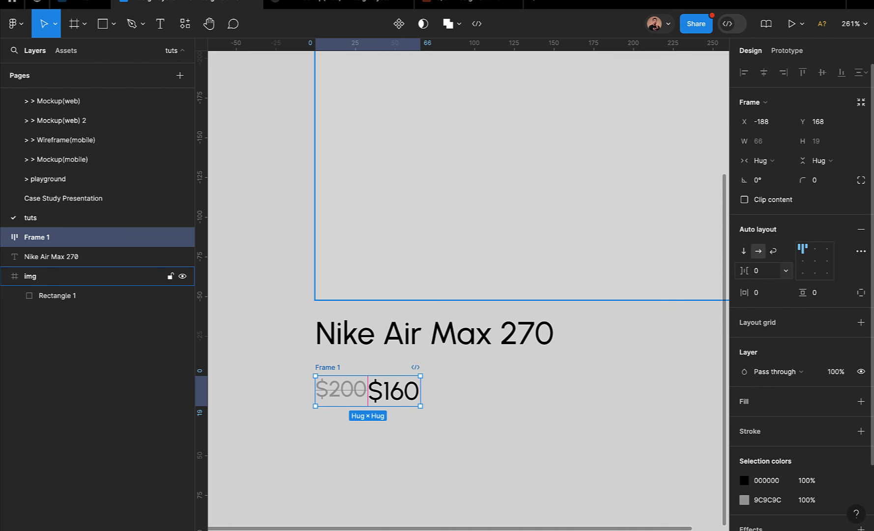
pyautogui.click(804, 262)
pyautogui.doubleClick(804, 264)
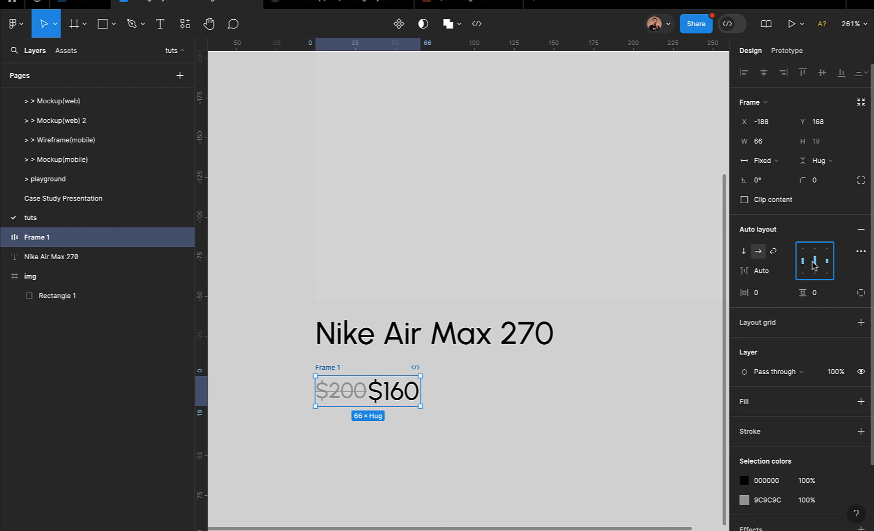
pyautogui.doubleClick(804, 265)
# Rename the auto layout frame of the two prices to "price" and set its gap to 4
pyautogui.doubleClick(327, 368)
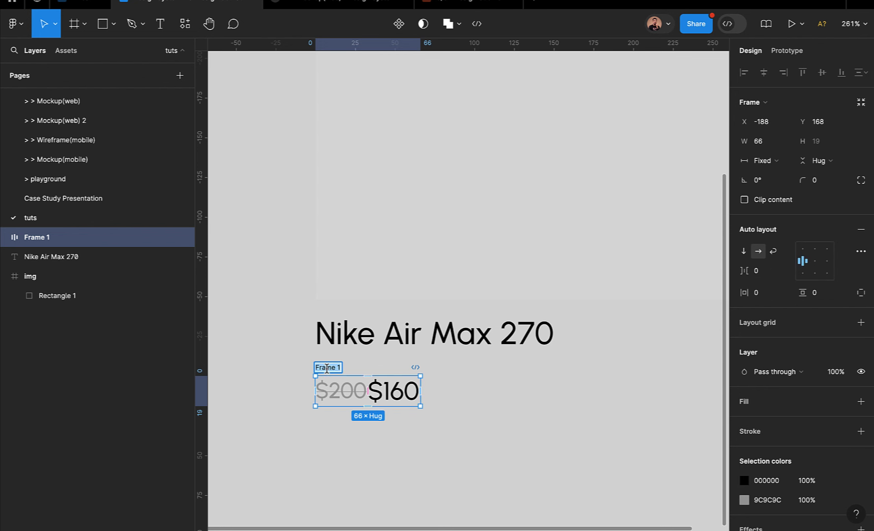
pyautogui.write('price')
pyautogui.press('Return')
pyautogui.click(463, 412)
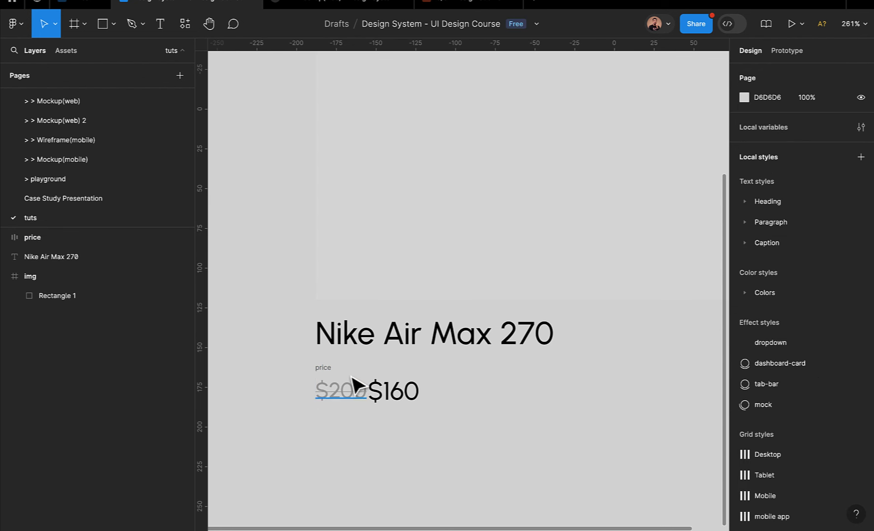
pyautogui.click(325, 371)
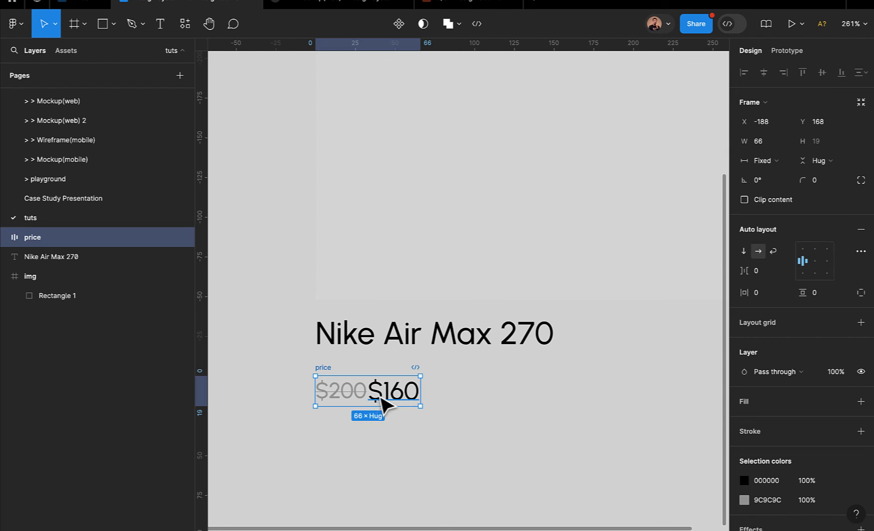
pyautogui.click(758, 273)
pyautogui.write('4')
pyautogui.press('Return')
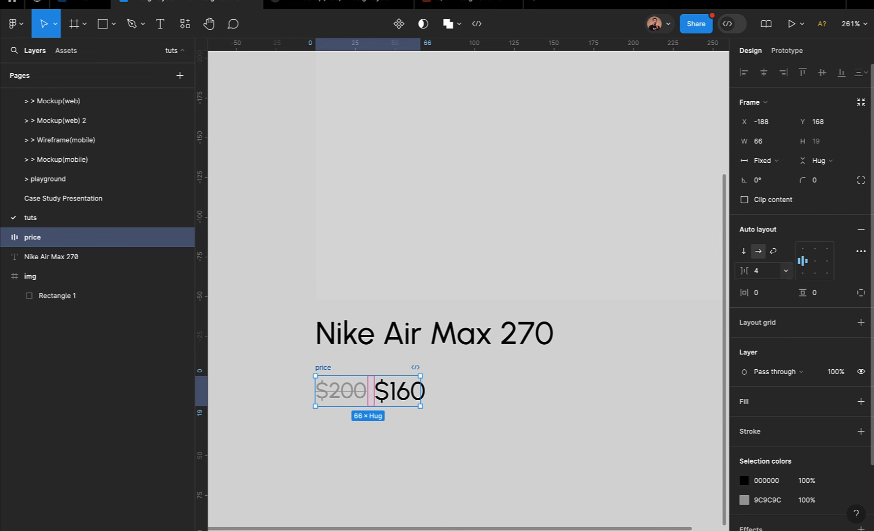
pyautogui.click(458, 439)
# Wrap the product title and the price frame in a vertical auto layout with a gap of 8
pyautogui.click(327, 370)
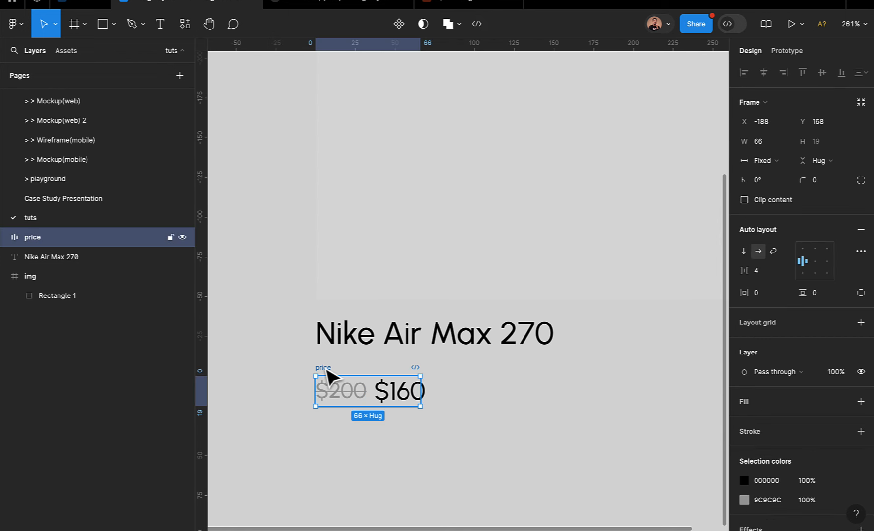
pyautogui.keyDown('shift'); pyautogui.click(409, 342); pyautogui.keyUp('shift')
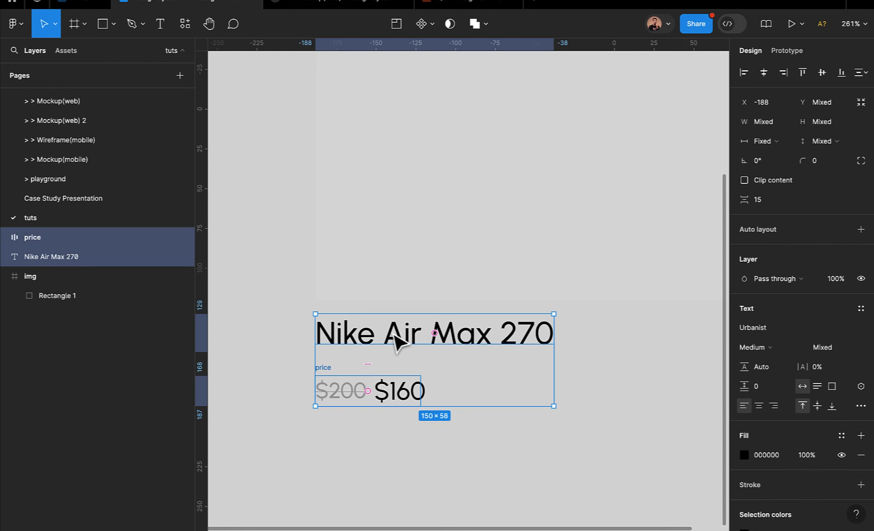
pyautogui.click(860, 229)
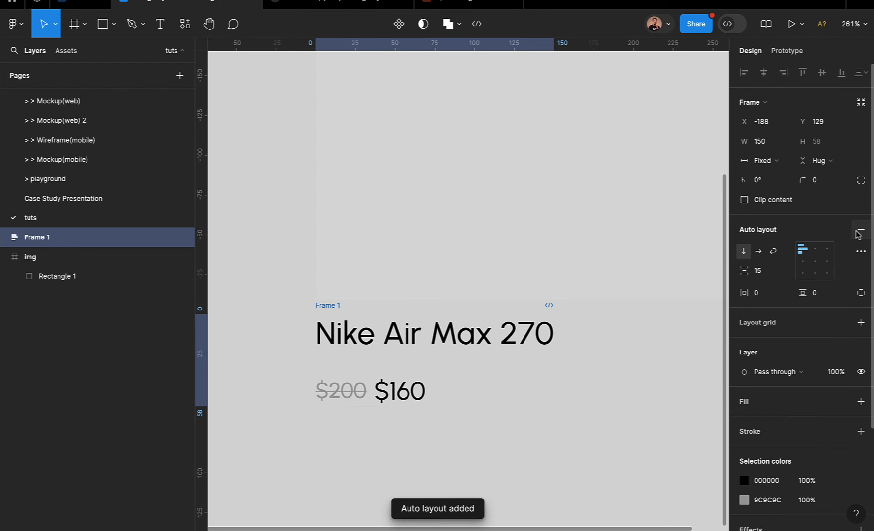
pyautogui.click(759, 279)
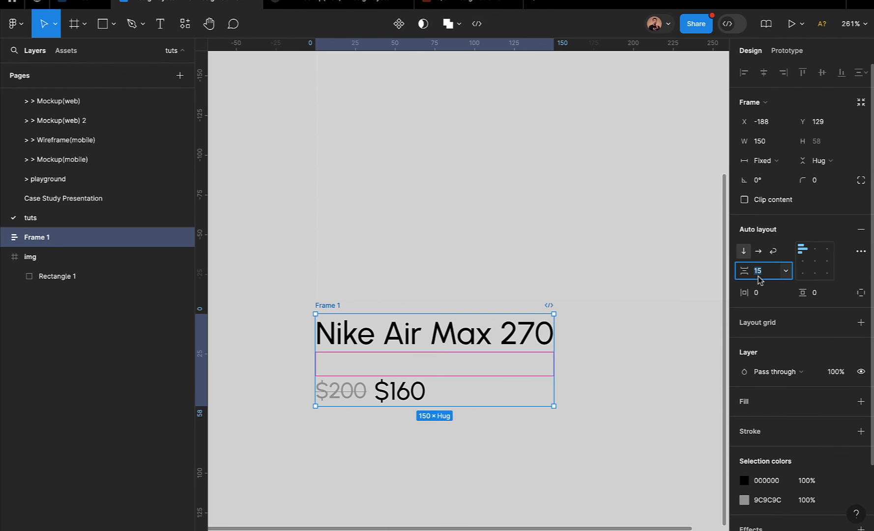
pyautogui.write('8')
pyautogui.press('Return')
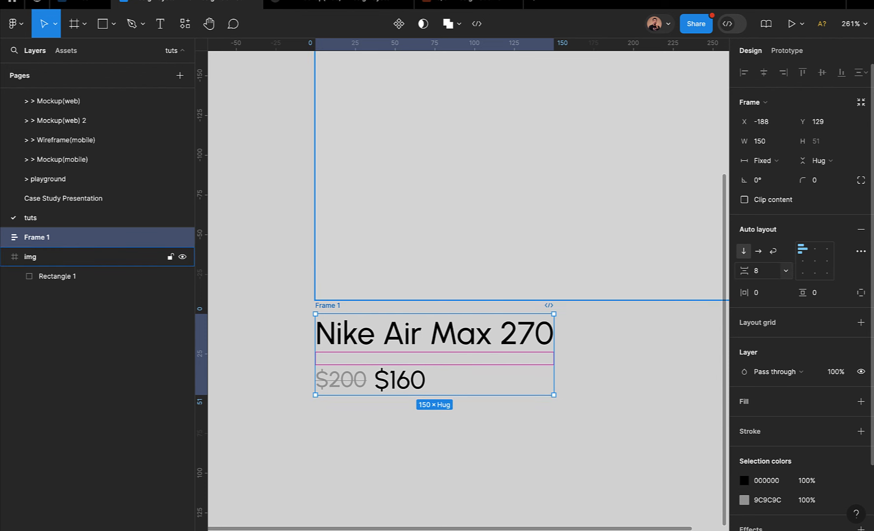
# Rename the auto layout frame holding the title and prices to "details"
pyautogui.doubleClick(324, 305)
pyautogui.write('det')
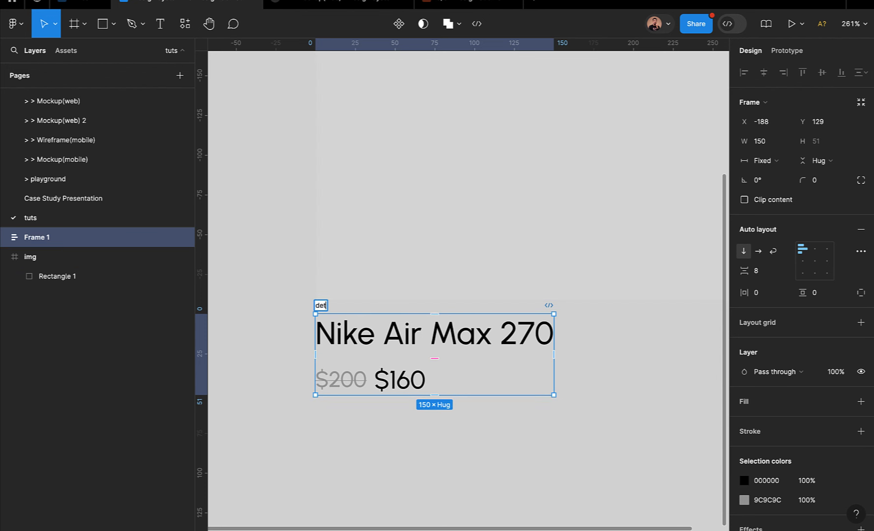
pyautogui.write('ails')
pyautogui.press('Return')
# Wrap the img frame and the details frame together in a vertical auto layout frame
pyautogui.keyDown('ctrl'); pyautogui.scroll(-4, 288, 344); pyautogui.keyUp('ctrl')
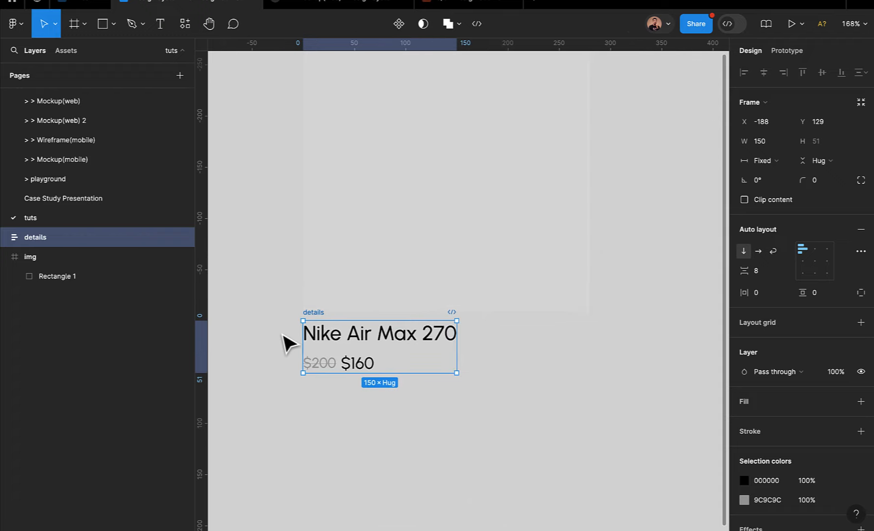
pyautogui.keyDown('ctrl'); pyautogui.scroll(2, 285, 337); pyautogui.keyUp('ctrl')
pyautogui.scroll(2, 285, 336)
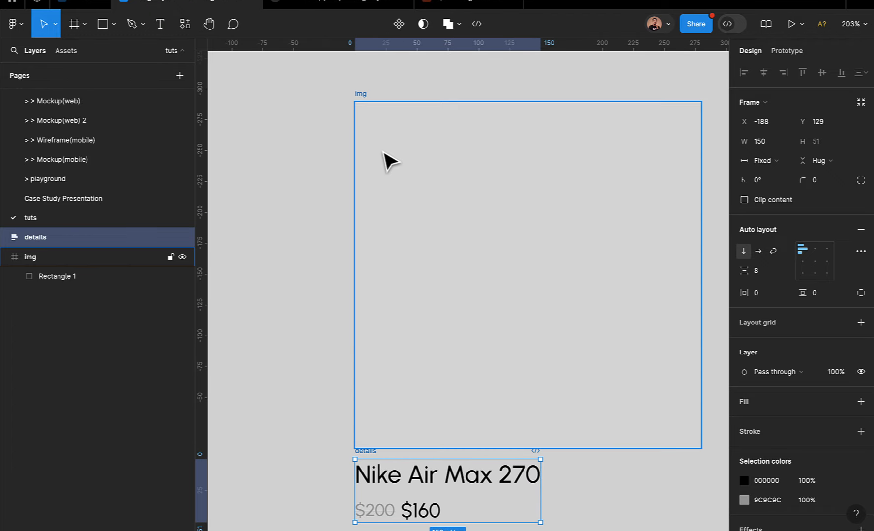
pyautogui.keyDown('shift'); pyautogui.click(361, 103); pyautogui.keyUp('shift')
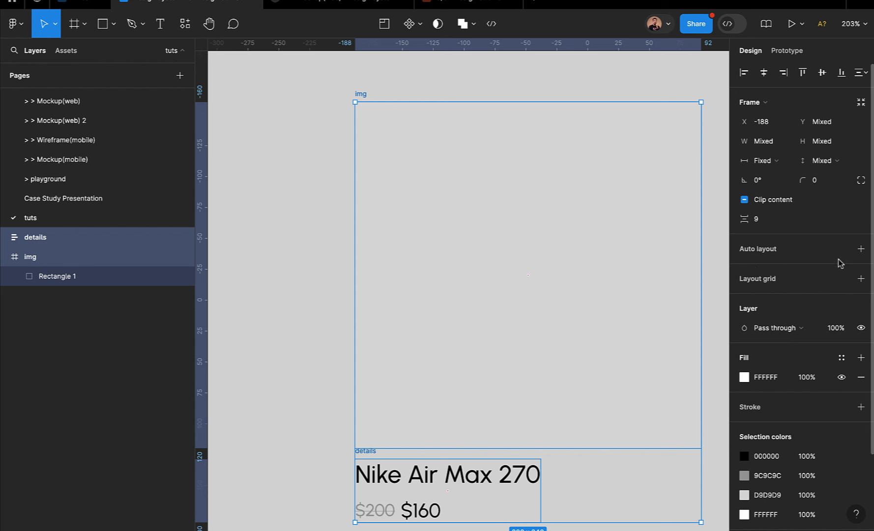
pyautogui.click(859, 251)
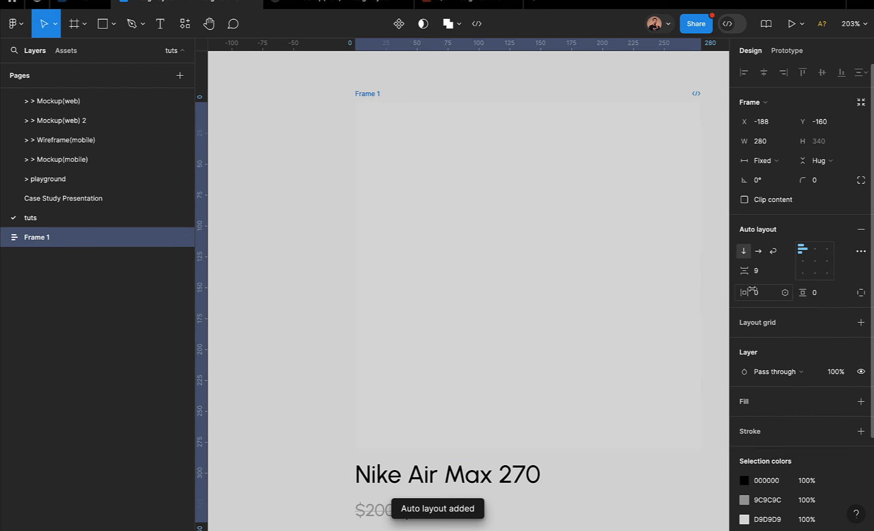
# Rename the auto layout frame holding the image and details to "product"
pyautogui.keyDown('ctrl'); pyautogui.scroll(-2, 534, 377); pyautogui.keyUp('ctrl')
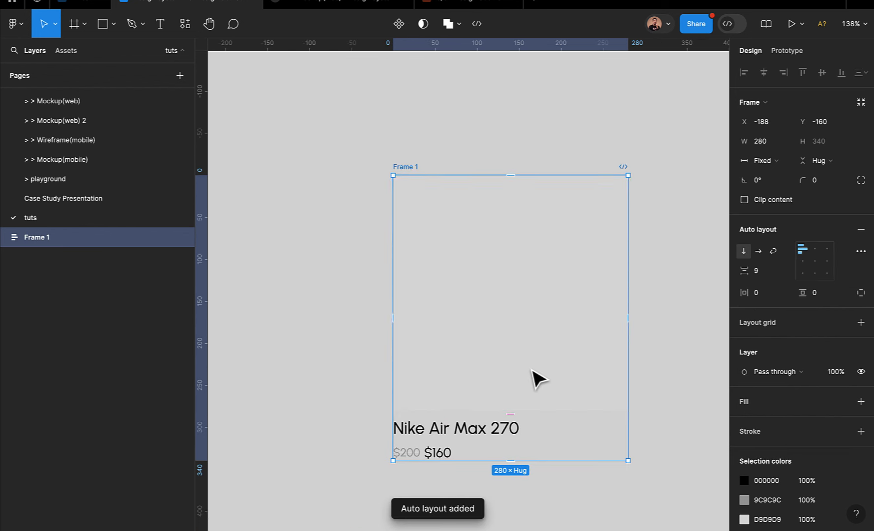
pyautogui.doubleClick(408, 166)
pyautogui.write('product')
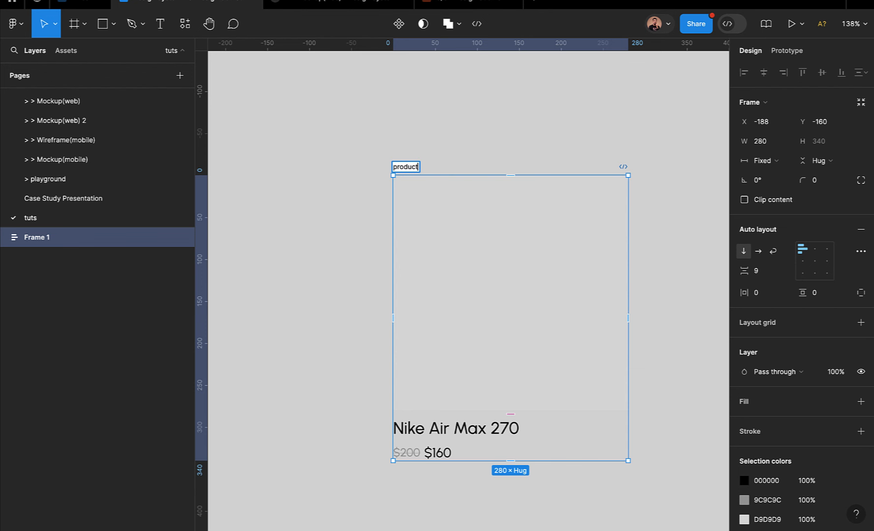
pyautogui.press('Return')
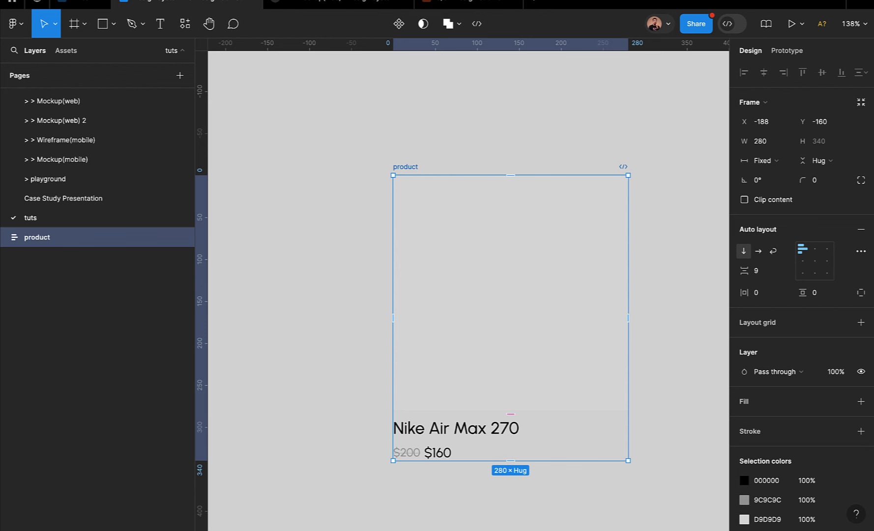
# Set the product frame's gap between the image and the details to 12
pyautogui.click(759, 273)
pyautogui.press('Return')
pyautogui.scroll(-4, 506, 449)
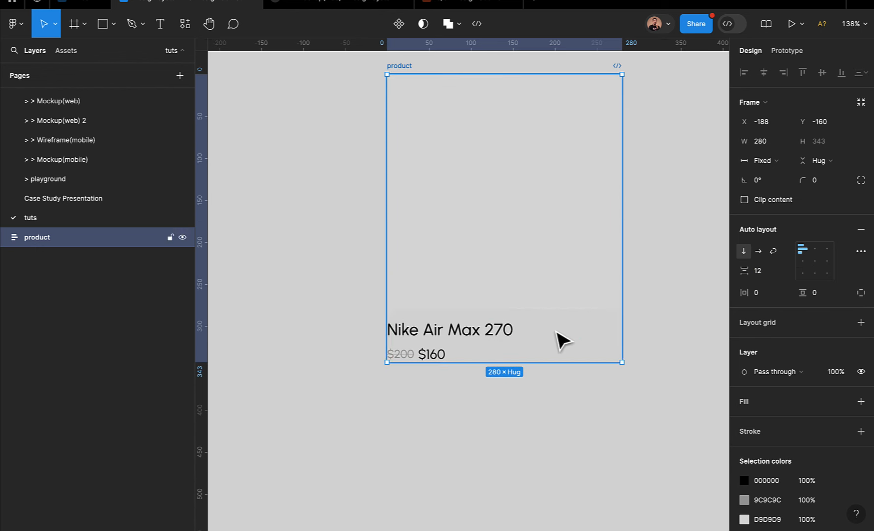
pyautogui.scroll(5, 502, 319)
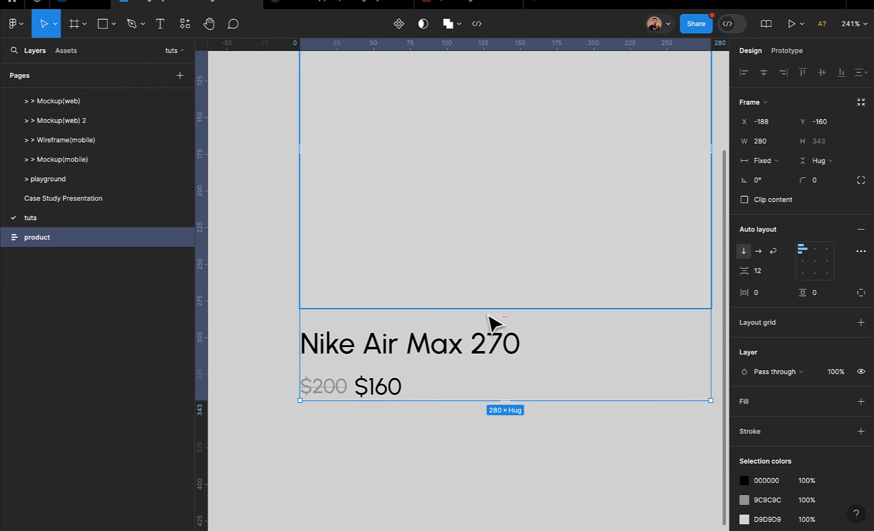
pyautogui.scroll(-5, 465, 391)
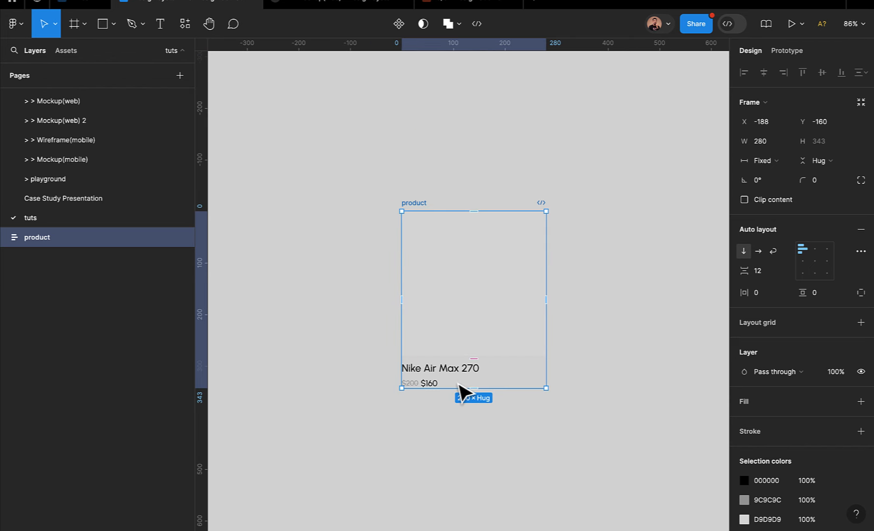
pyautogui.scroll(1, 462, 389)
pyautogui.click(558, 297)
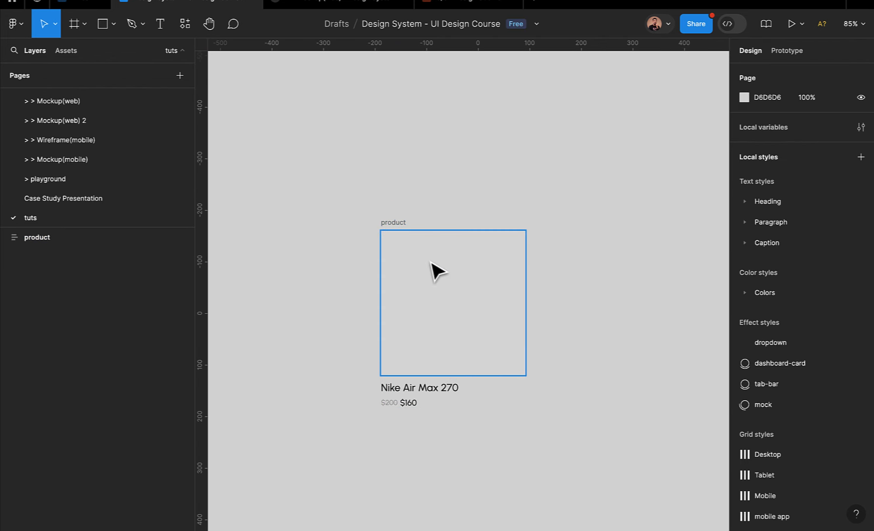
# Switch to the finished prototype and examine the hover effect on the Nike Air Max 270 card, then return to the design file
pyautogui.click(400, 223)
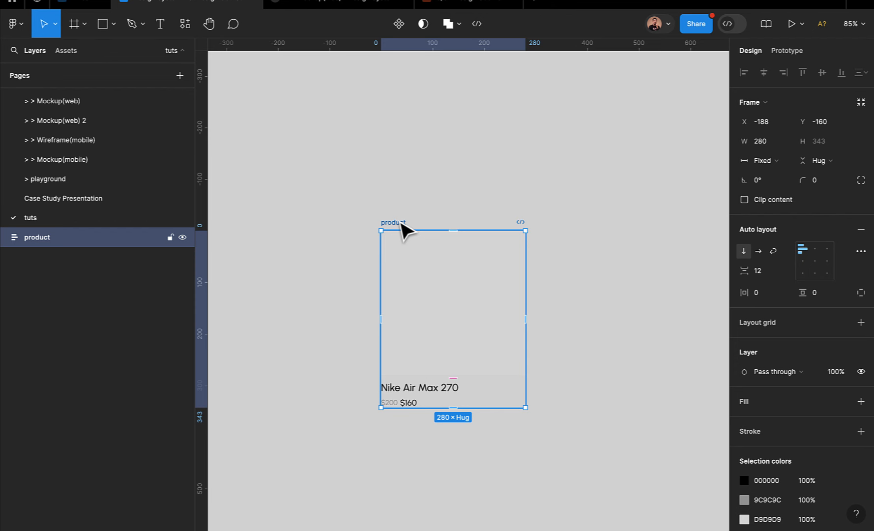
pyautogui.click(339, 5)
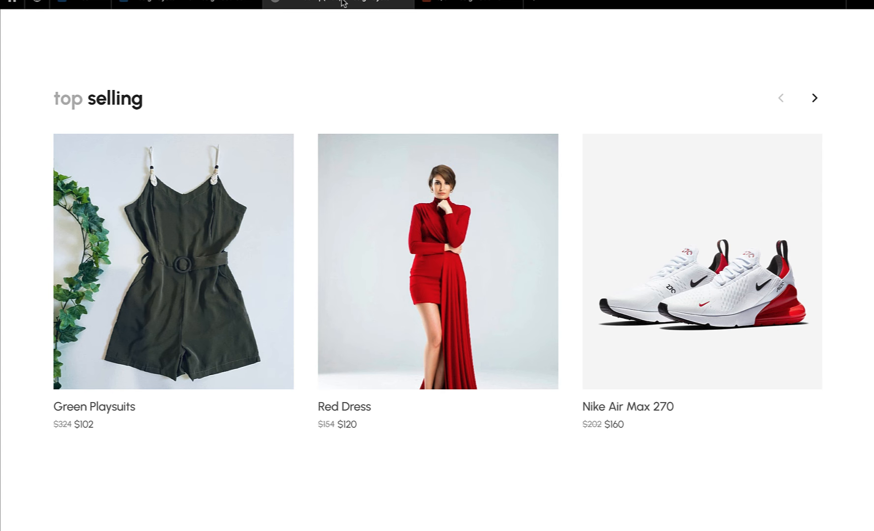
pyautogui.moveTo(687, 309)
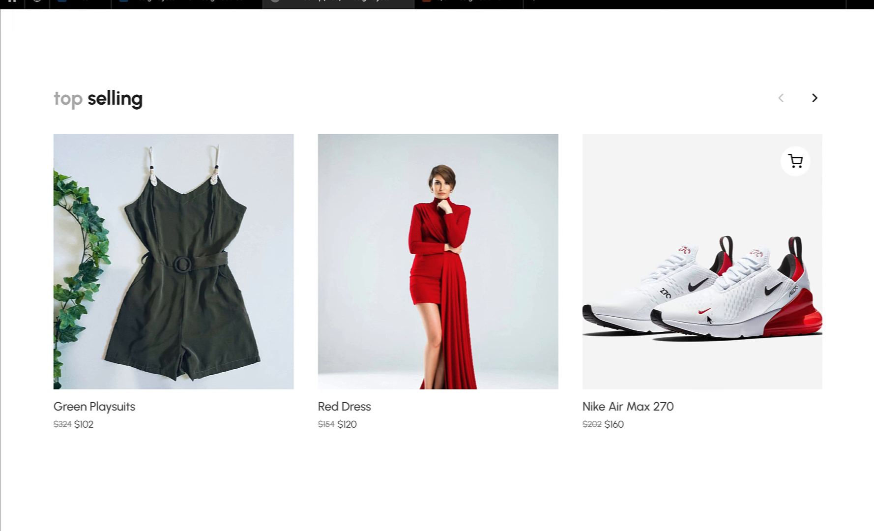
pyautogui.click(203, 5)
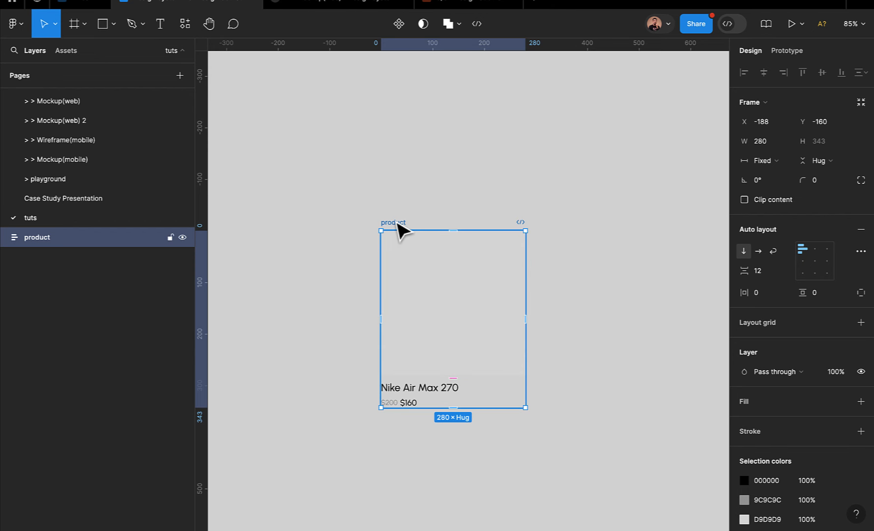
# Move the product frame to about X -320, Y -364, and turn it into a component with a second variant
pyautogui.moveTo(400, 227); pyautogui.dragTo(331, 120)
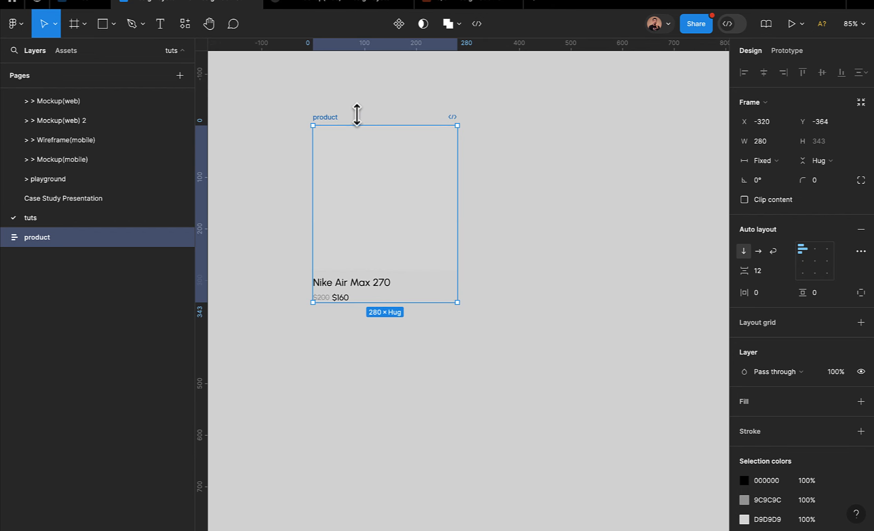
pyautogui.click(397, 31)
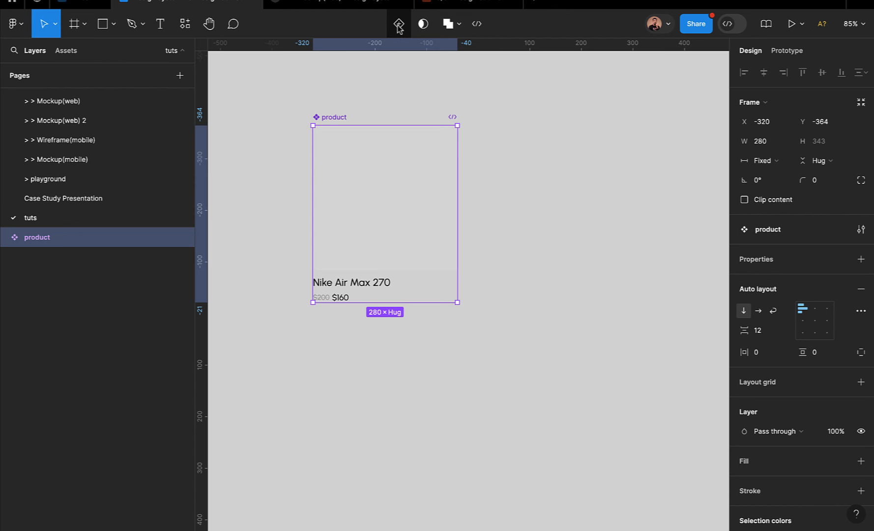
pyautogui.click(400, 24)
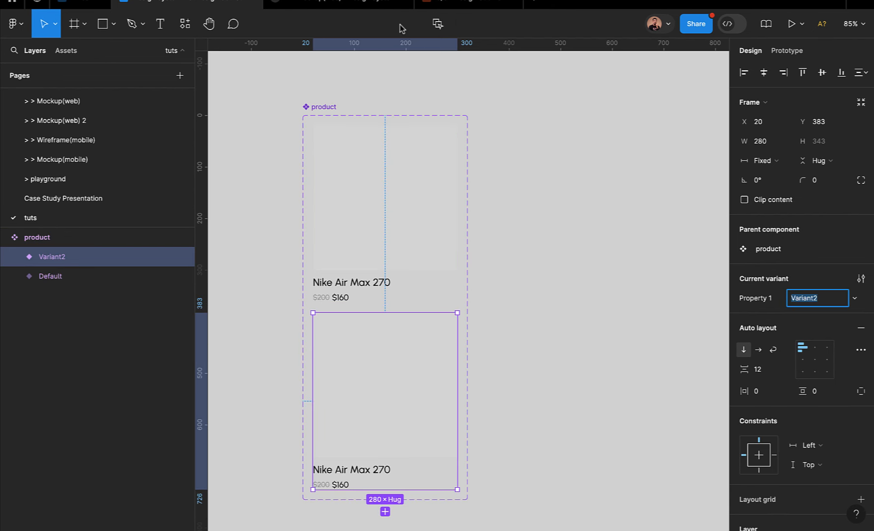
# Enlarge the image rectangle inside the second variant's img frame from its centre to about 320 × 320, leaving the frame's size alone
pyautogui.scroll(-3, 355, 309)
pyautogui.hscroll(-1, 355, 310)
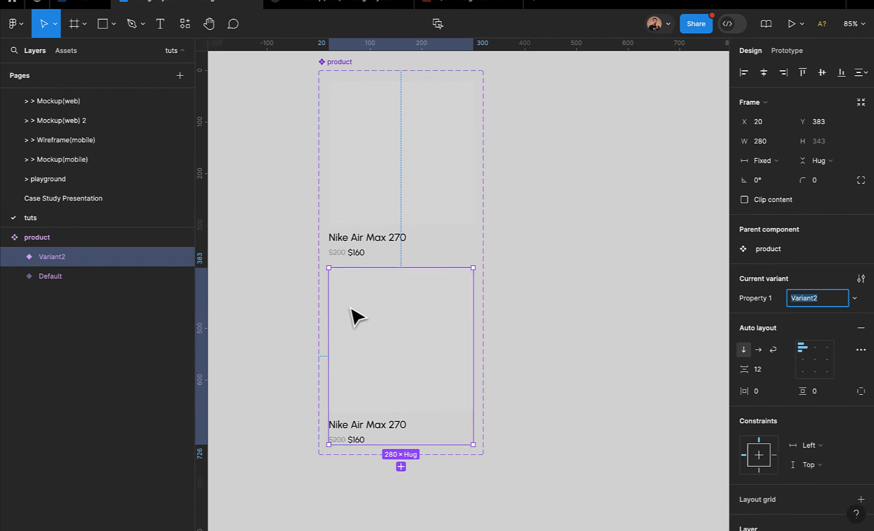
pyautogui.click(408, 291)
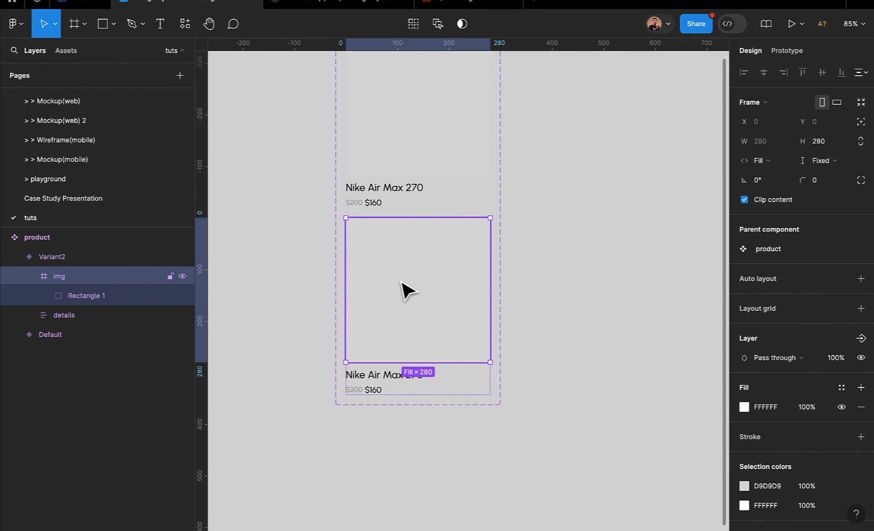
pyautogui.click(88, 299)
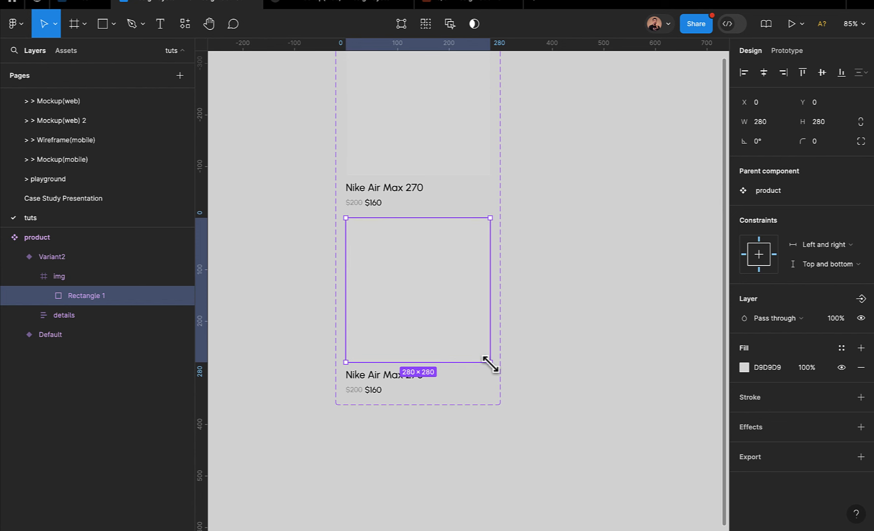
pyautogui.moveTo(490, 364); pyautogui.dragTo(500, 372)
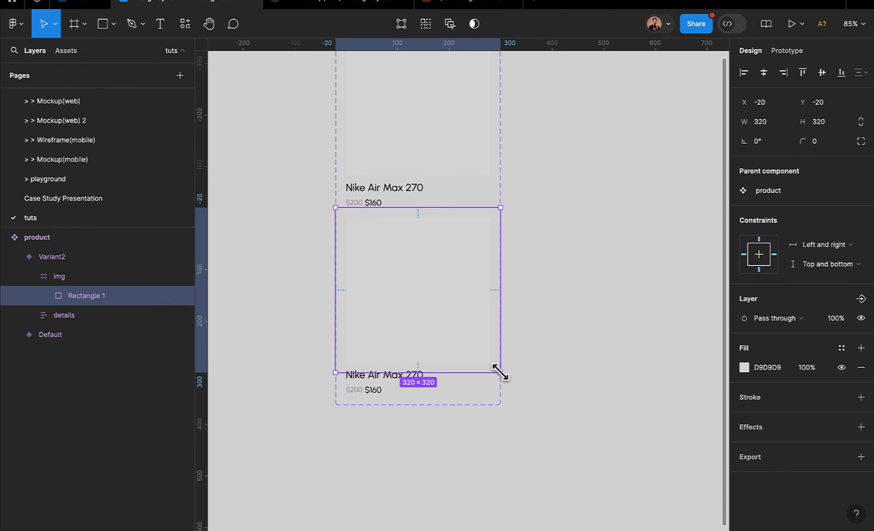
pyautogui.moveTo(500, 373); pyautogui.dragTo(502, 375)
pyautogui.click(557, 377)
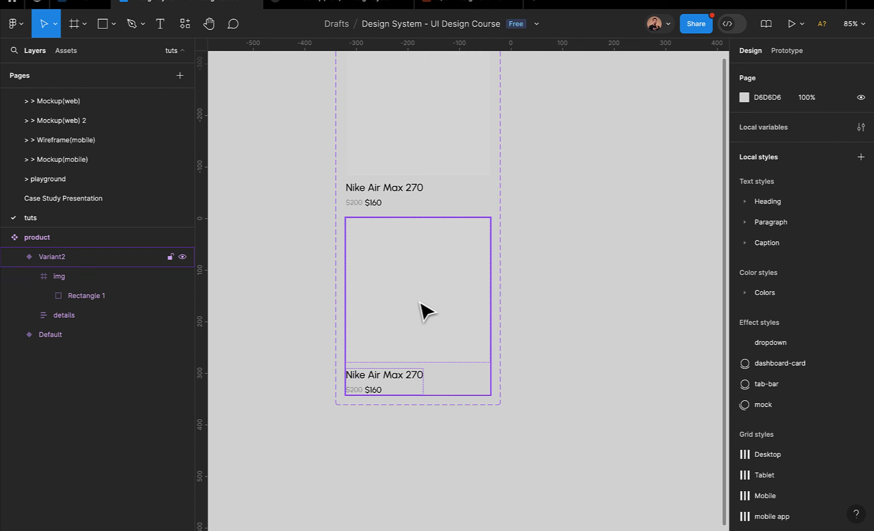
# Rename the variant property to "state" and set the second variant's value to "hover"
pyautogui.click(427, 311)
pyautogui.click(771, 298)
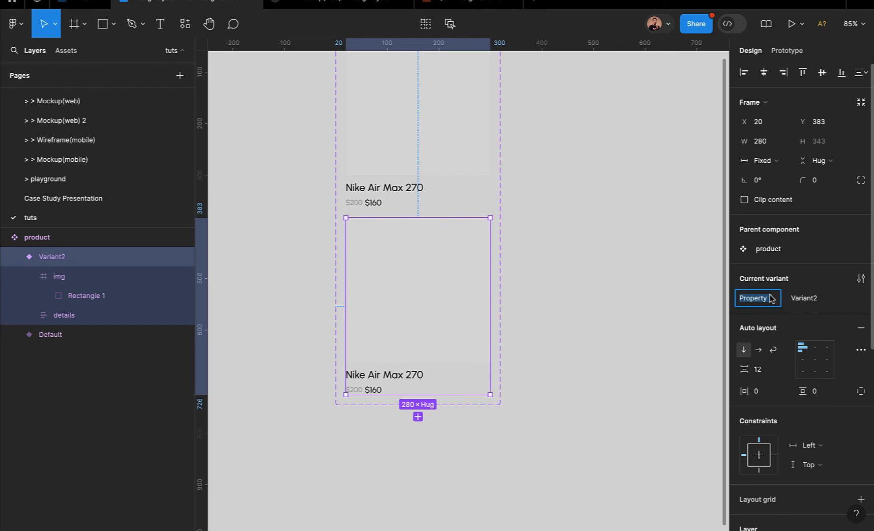
pyautogui.write('state')
pyautogui.press('Return')
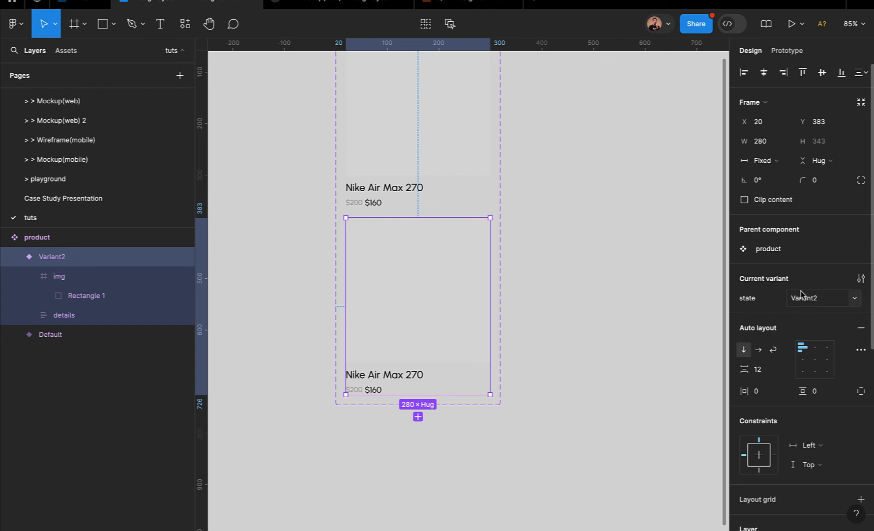
pyautogui.click(817, 297)
pyautogui.write('hove')
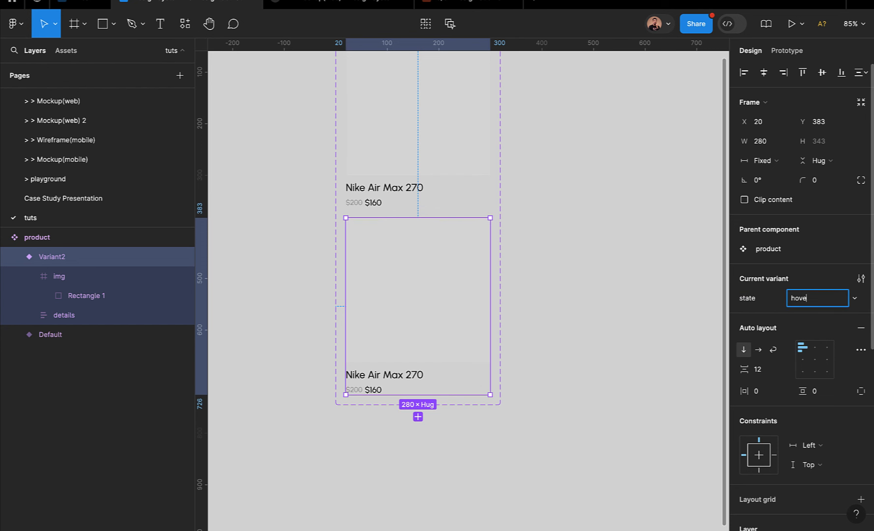
pyautogui.write('r')
pyautogui.press('Return')
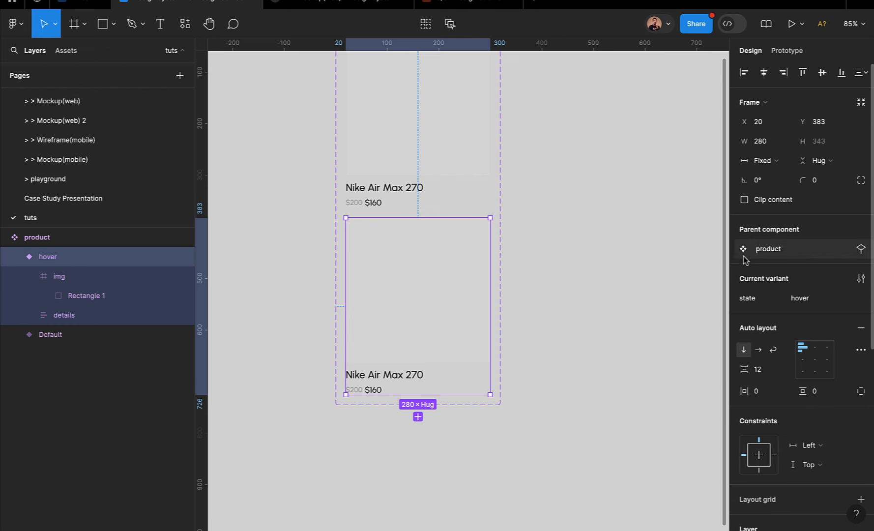
pyautogui.click(635, 256)
# Connect the Default variant to the hover variant with a While hovering, Change to interaction using Smart animate
pyautogui.scroll(3, 457, 273)
pyautogui.click(458, 272)
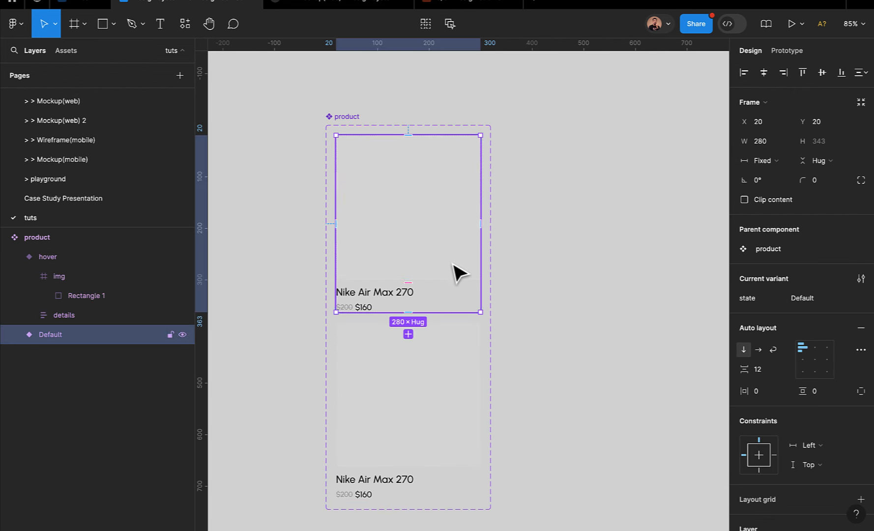
pyautogui.click(787, 51)
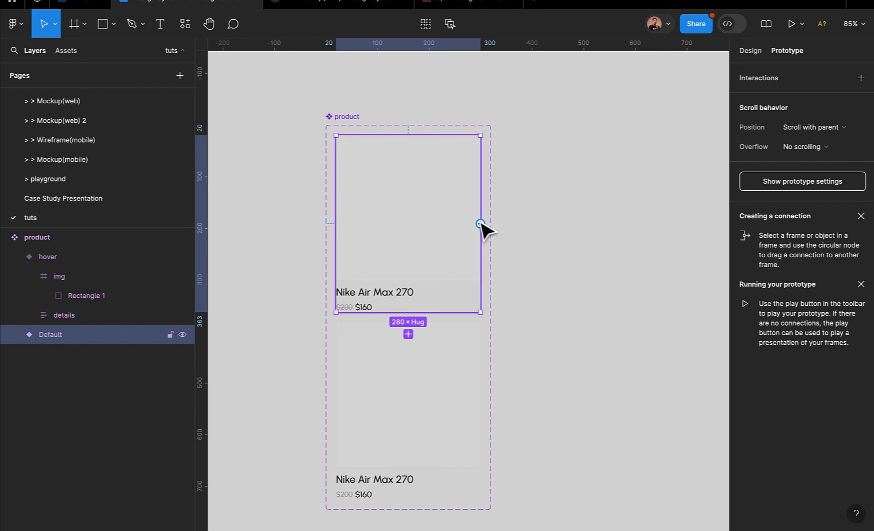
pyautogui.moveTo(481, 224); pyautogui.dragTo(430, 354)
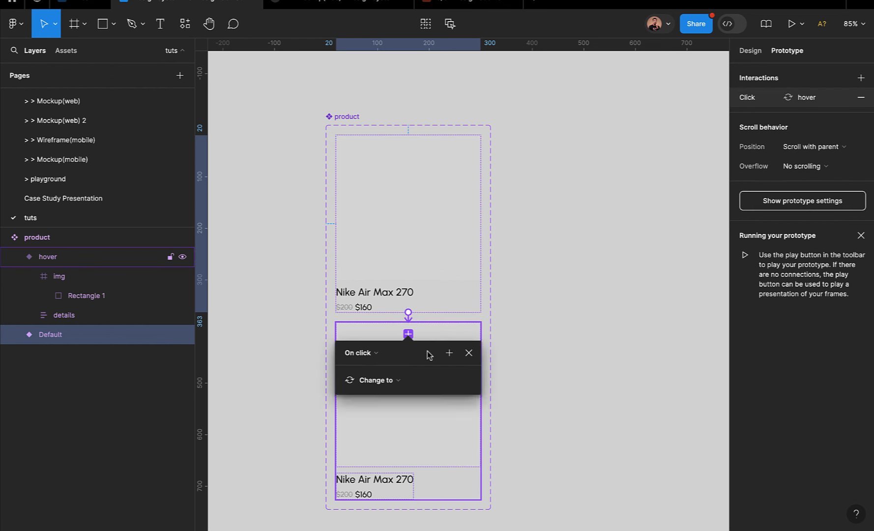
pyautogui.click(376, 355)
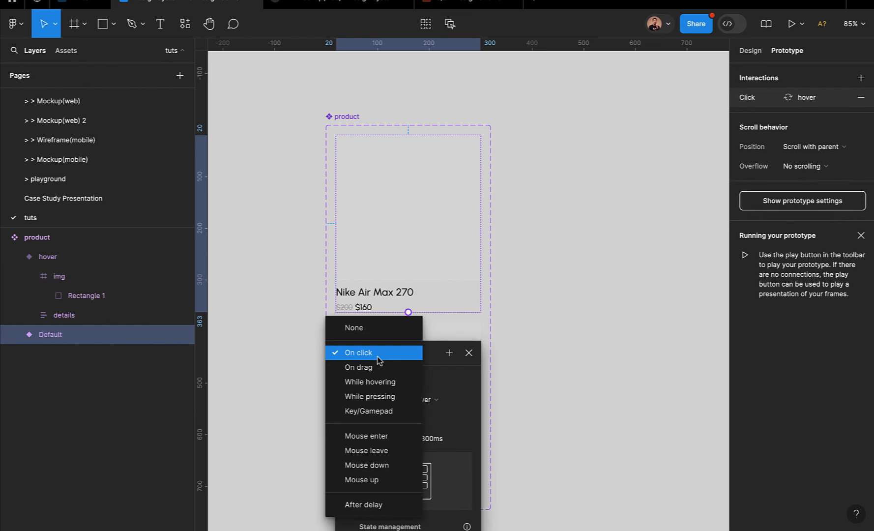
pyautogui.click(377, 383)
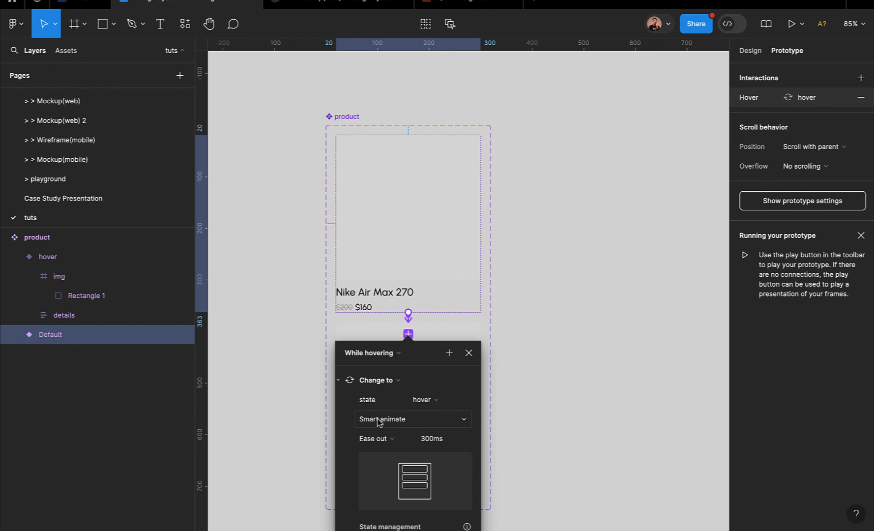
pyautogui.click(391, 423)
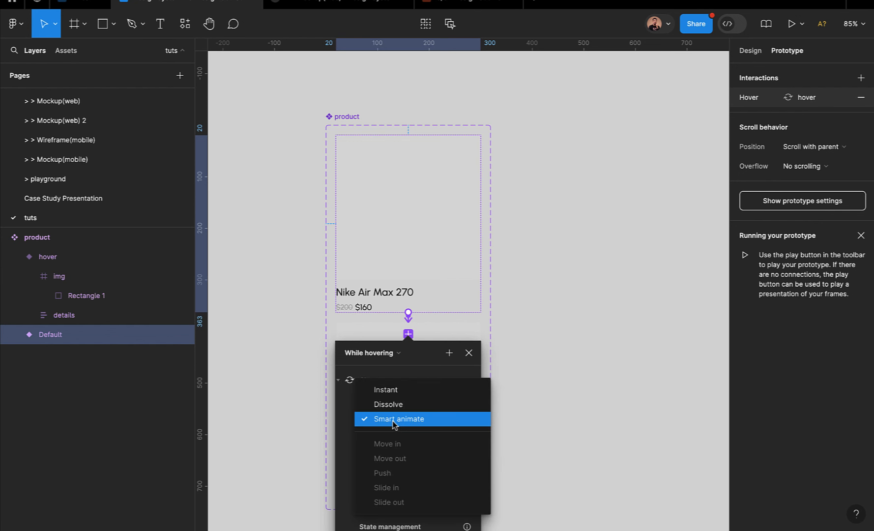
pyautogui.click(393, 421)
pyautogui.click(556, 368)
pyautogui.scroll(-5, 558, 370)
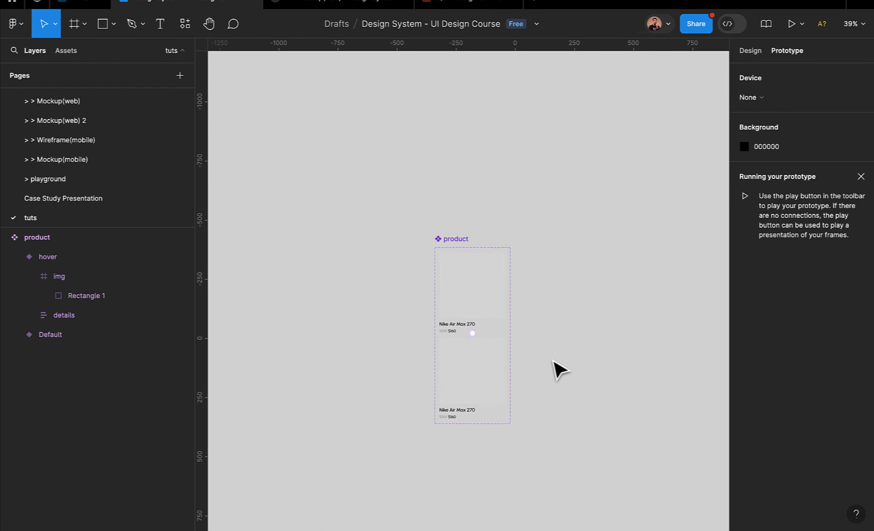
pyautogui.hscroll(5, 558, 370)
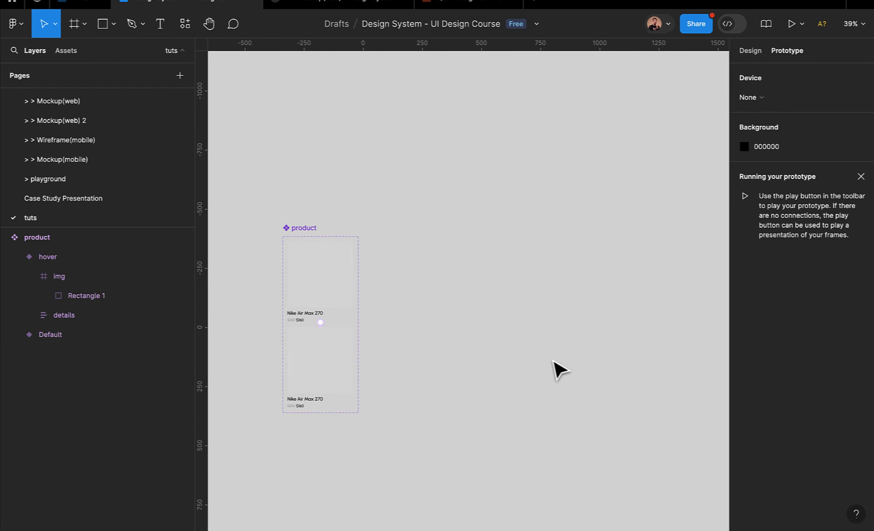
# Draw a frame about 1124 × 669 beside the product component and show its design properties
pyautogui.click(74, 24)
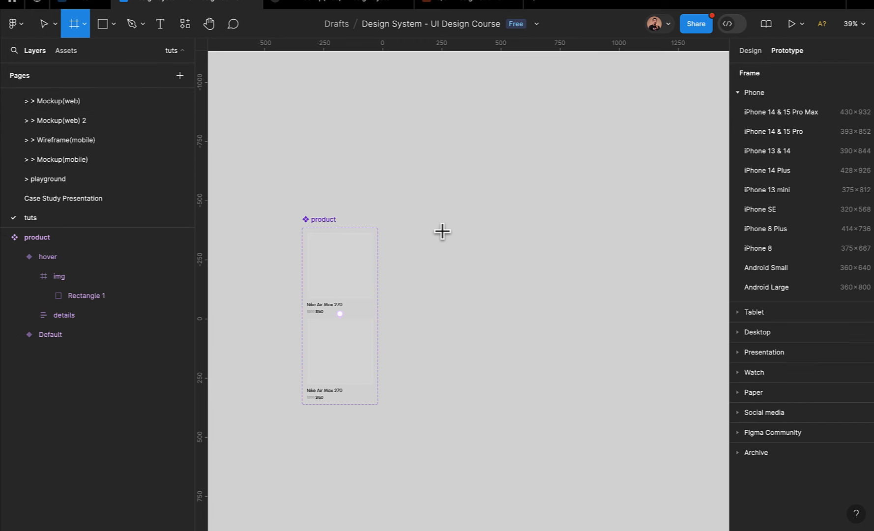
pyautogui.moveTo(439, 227); pyautogui.dragTo(705, 387)
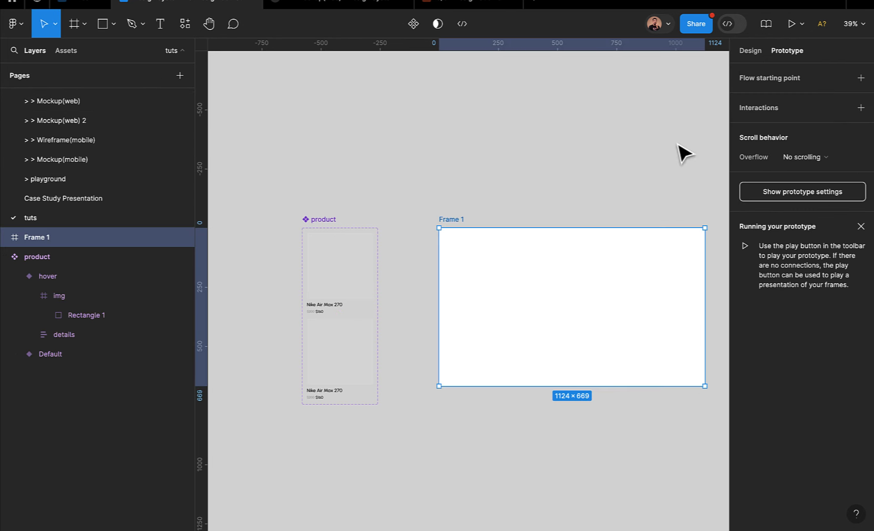
pyautogui.click(750, 51)
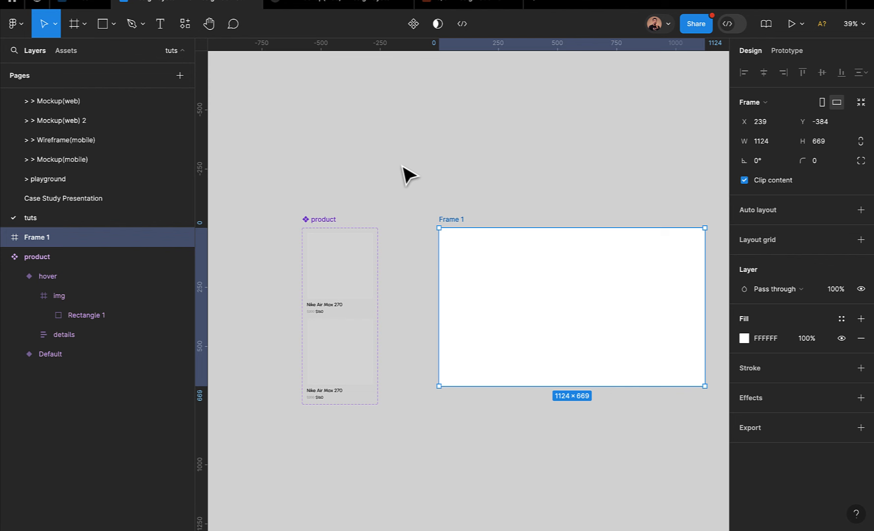
# Place an instance of the product component's Default variant inside Frame 1 at about X 194, Y 102
pyautogui.click(334, 268)
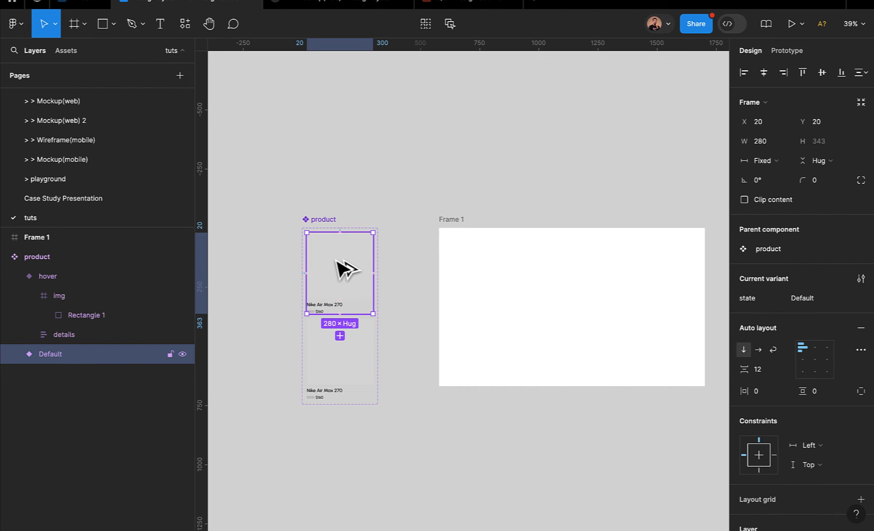
pyautogui.moveTo(347, 270); pyautogui.dragTo(526, 290)
pyautogui.click(572, 331)
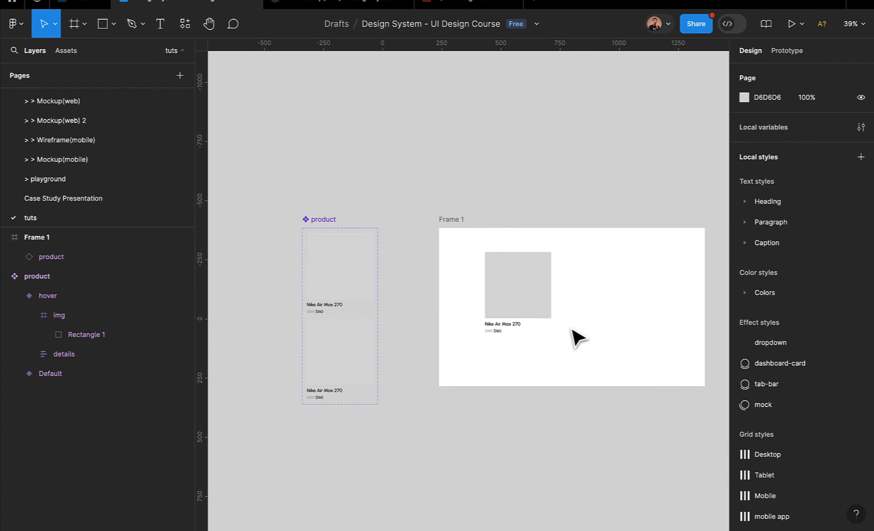
pyautogui.scroll(-1, 572, 330)
pyautogui.scroll(1, 572, 331)
pyautogui.click(508, 292)
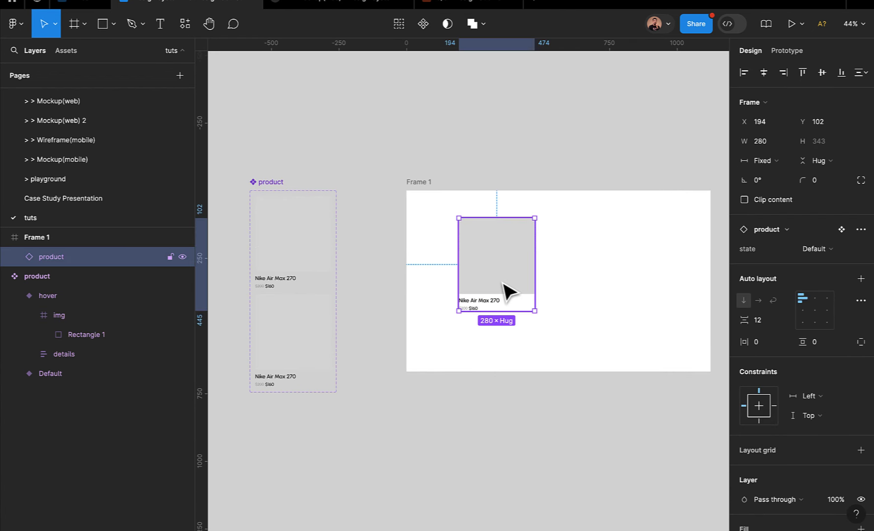
pyautogui.click(300, 258)
pyautogui.scroll(1, 445, 302)
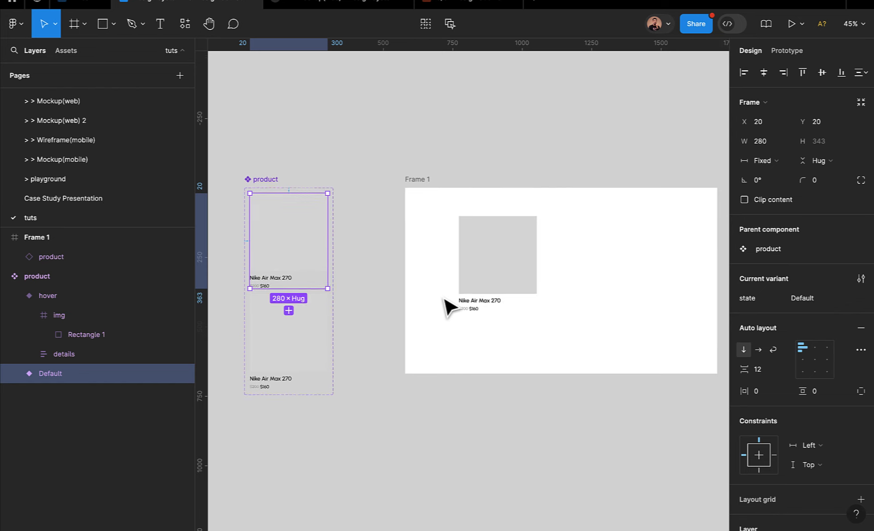
# Fill Rectangle 1 in the product instance's img frame with the "air-max-270-mens-s...GR2.png" image from the products folder
pyautogui.scroll(5, 467, 286)
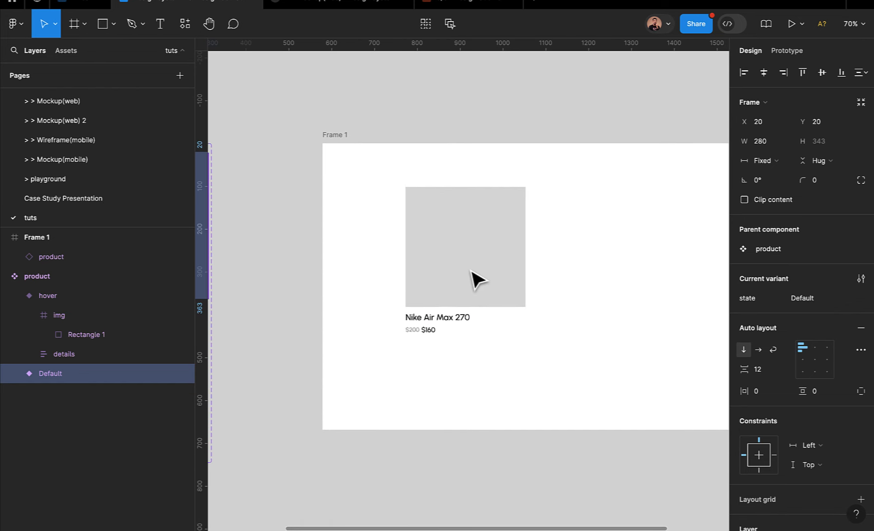
pyautogui.click(448, 262)
pyautogui.doubleClick(449, 262)
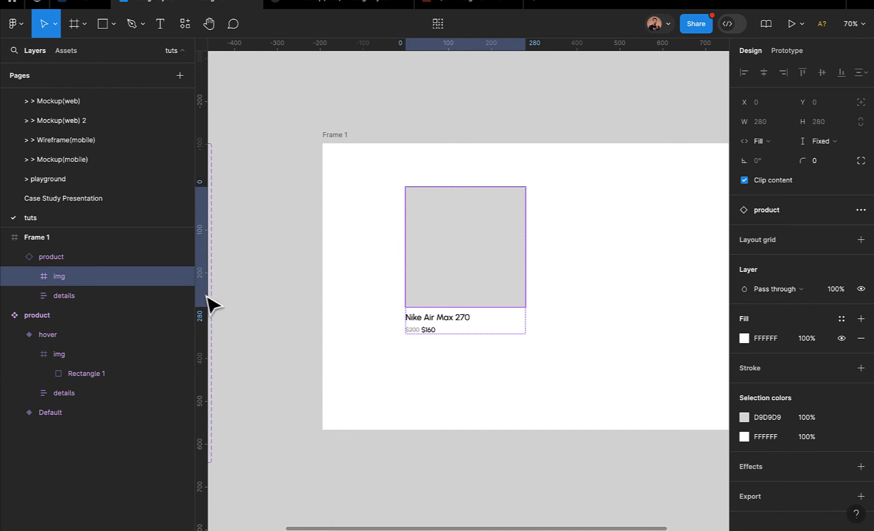
pyautogui.click(30, 277)
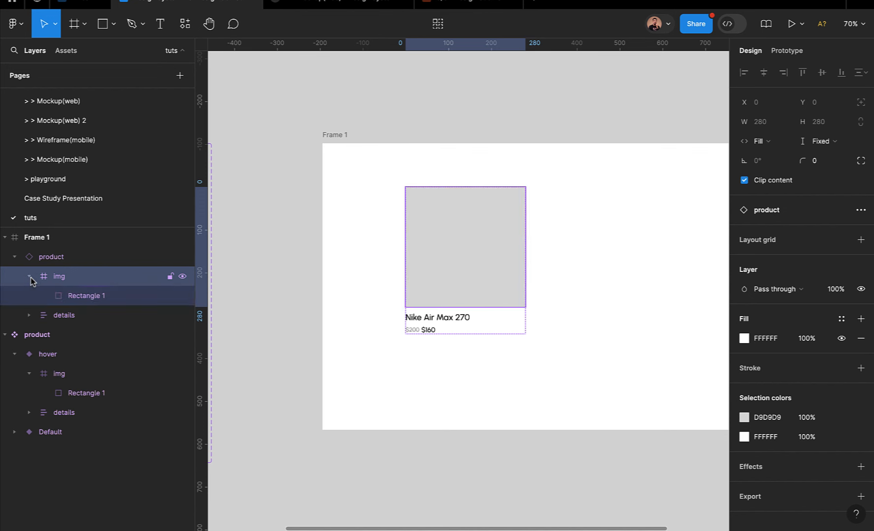
pyautogui.click(74, 296)
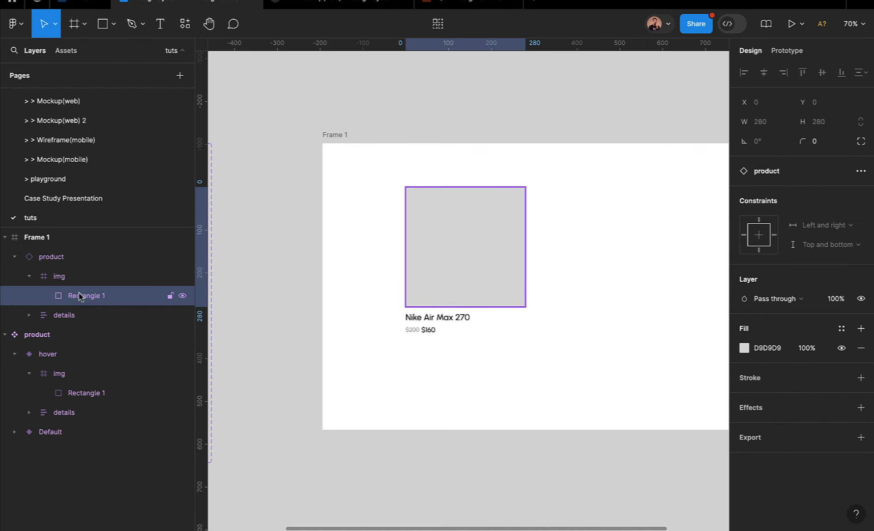
pyautogui.click(114, 27)
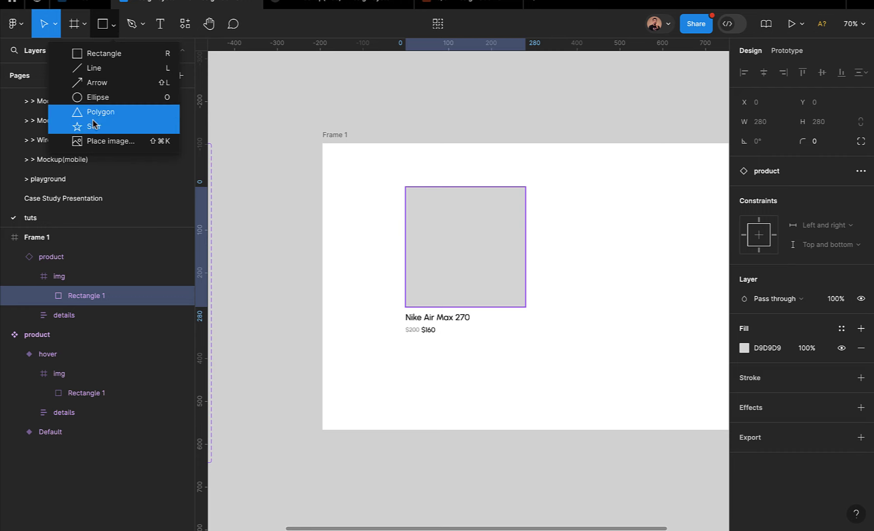
pyautogui.click(109, 141)
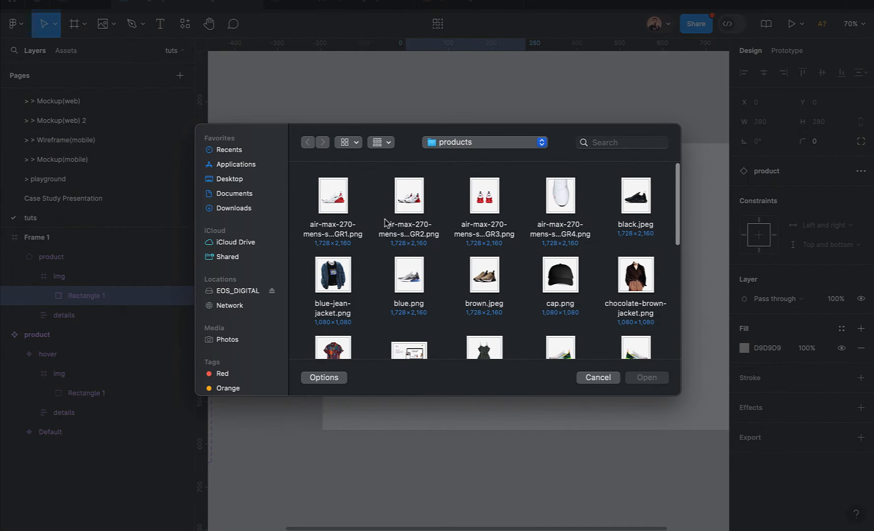
pyautogui.scroll(-5, 403, 276)
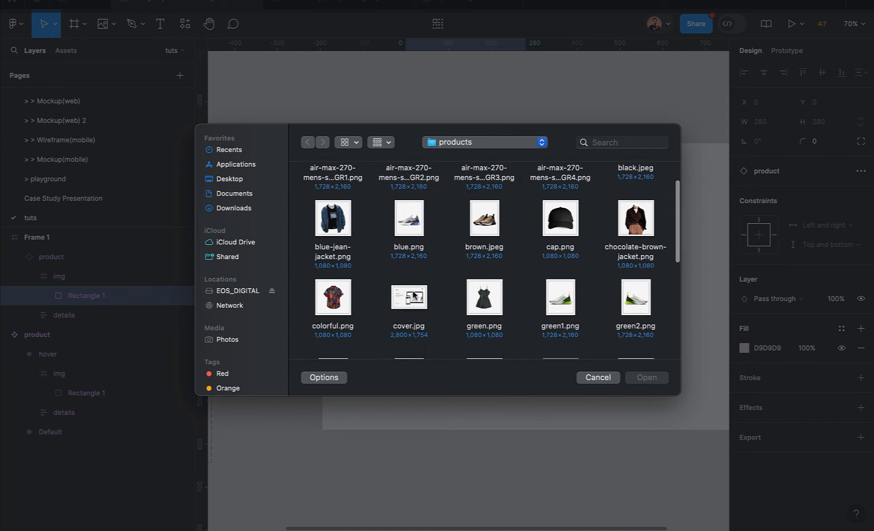
pyautogui.scroll(5, 409, 290)
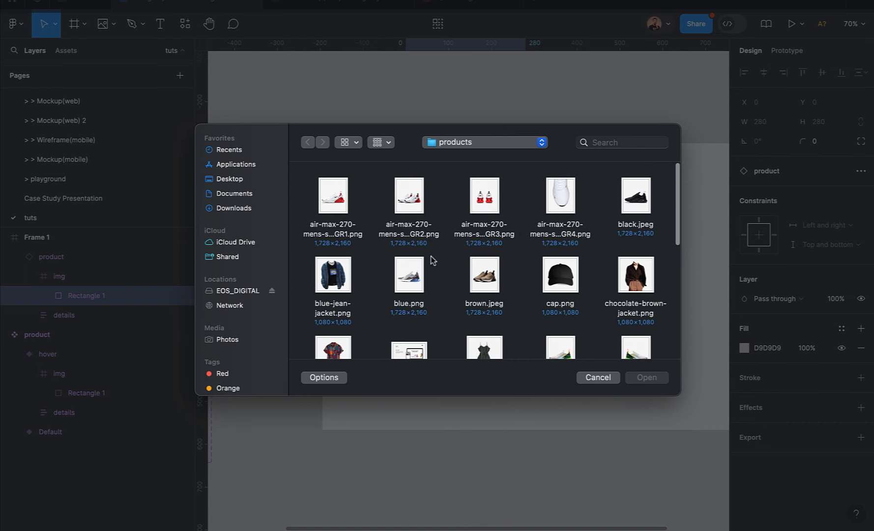
pyautogui.click(408, 206)
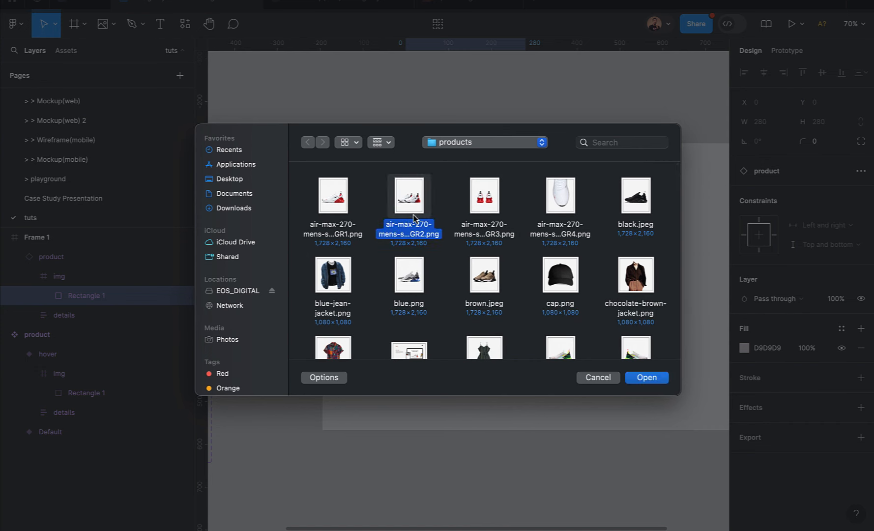
pyautogui.click(648, 378)
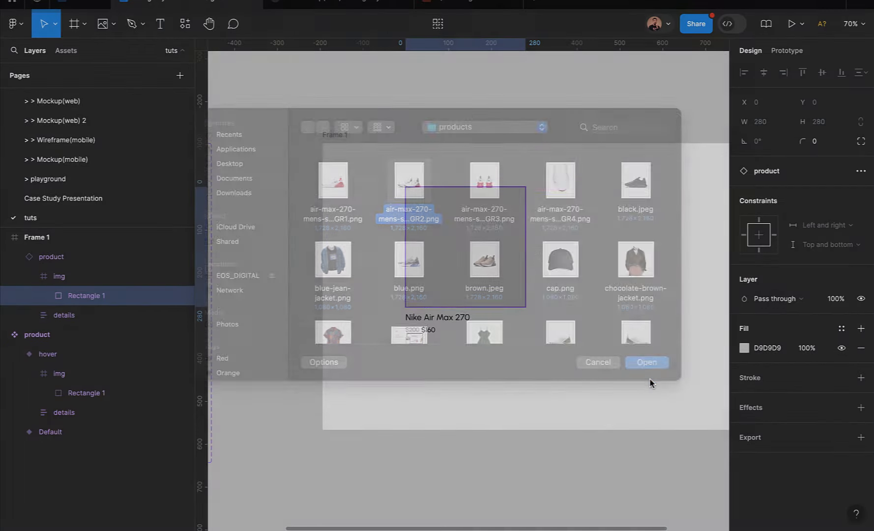
pyautogui.click(470, 252)
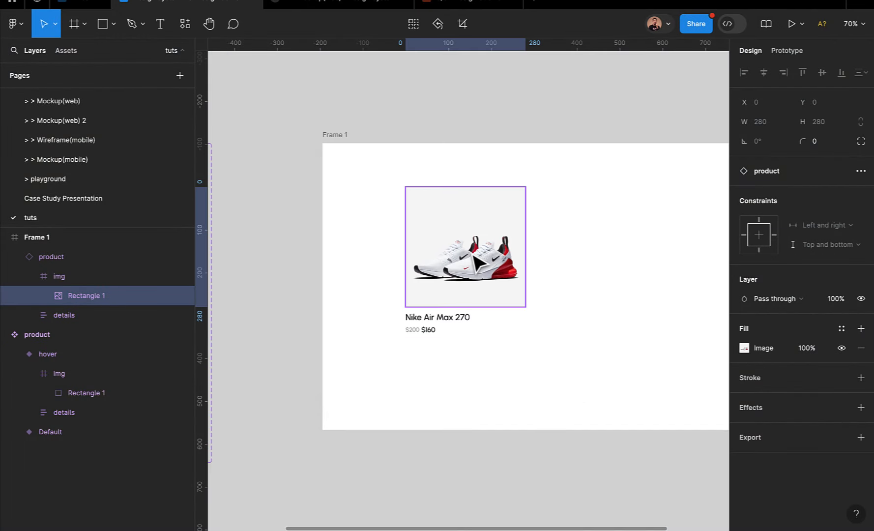
pyautogui.click(517, 400)
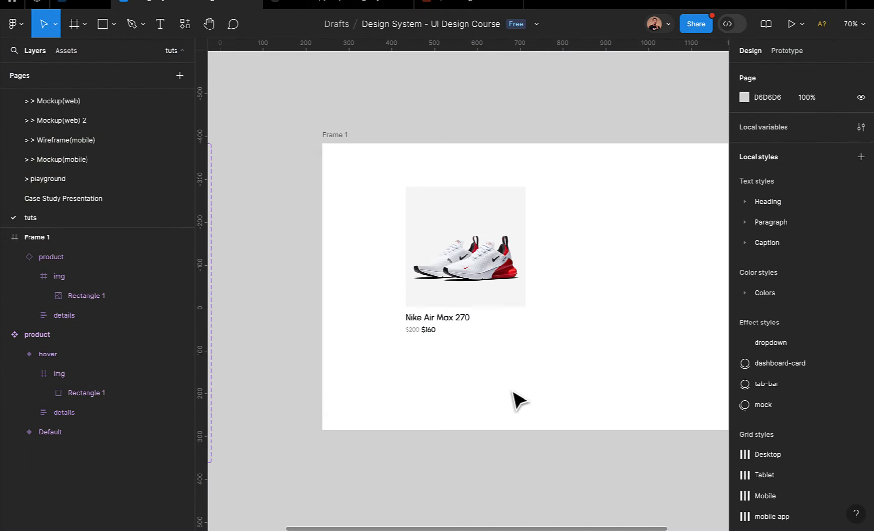
# Present Frame 1 as a prototype to preview the product card
pyautogui.click(339, 137)
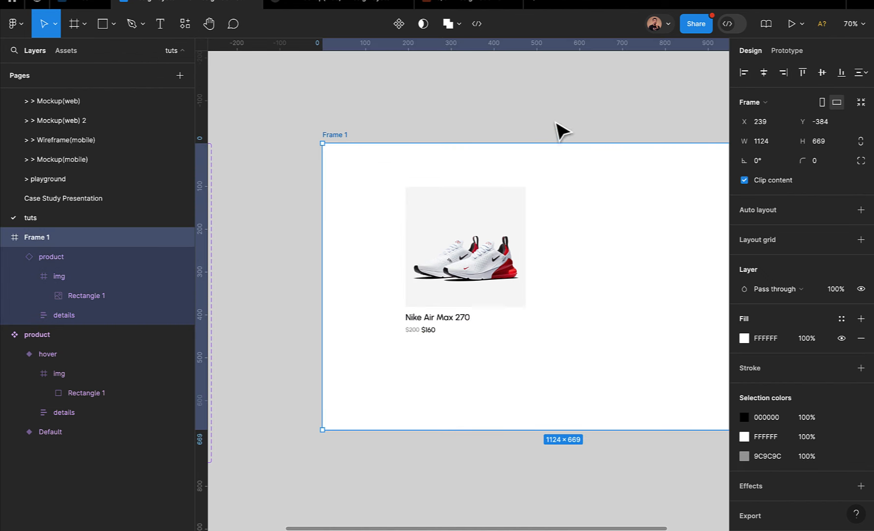
pyautogui.click(789, 26)
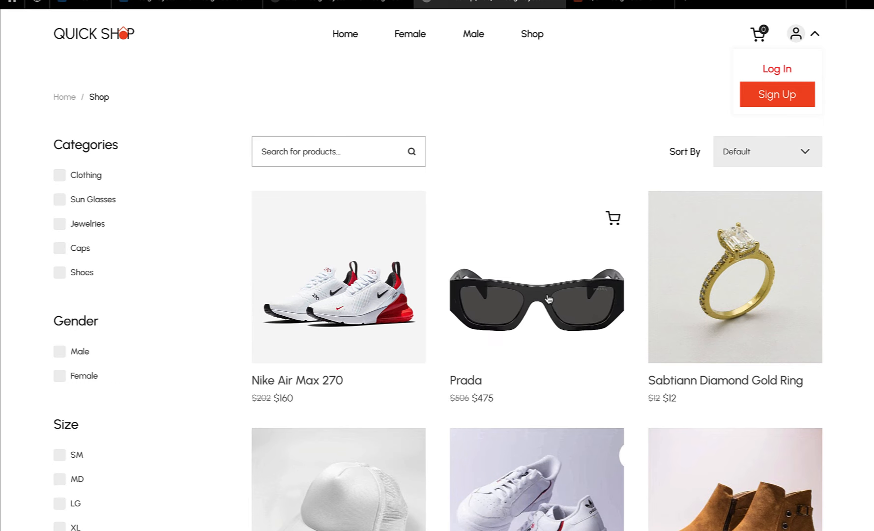
# Examine the product grid on the Quick Shop page and the hover effect of its Nike Air Max 270 card
pyautogui.scroll(-3, 527, 390)
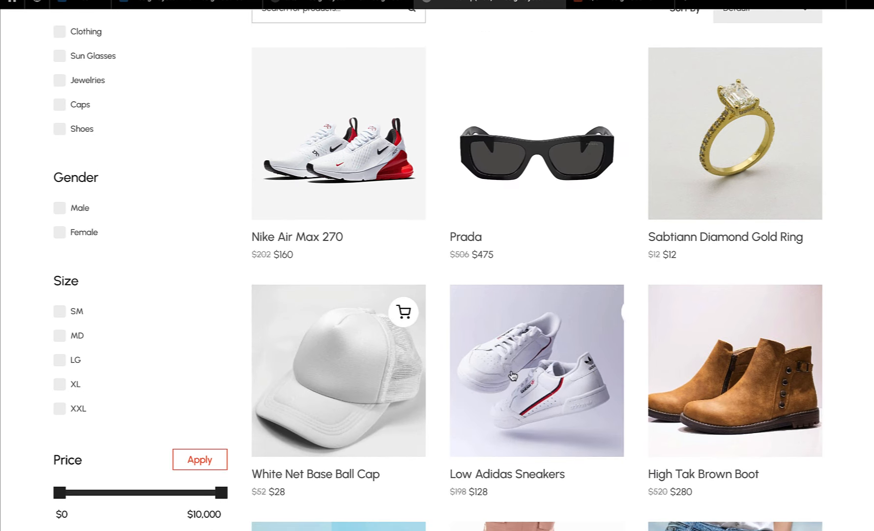
pyautogui.scroll(3, 551, 371)
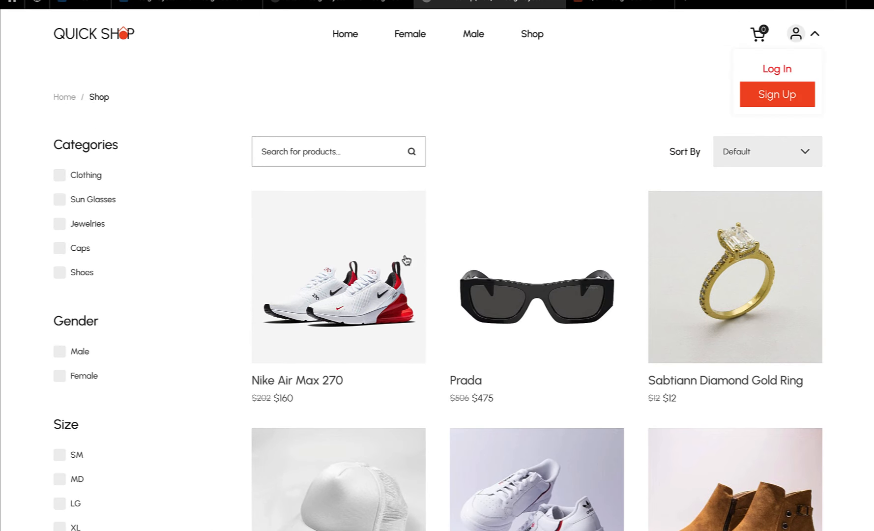
pyautogui.click(341, 161)
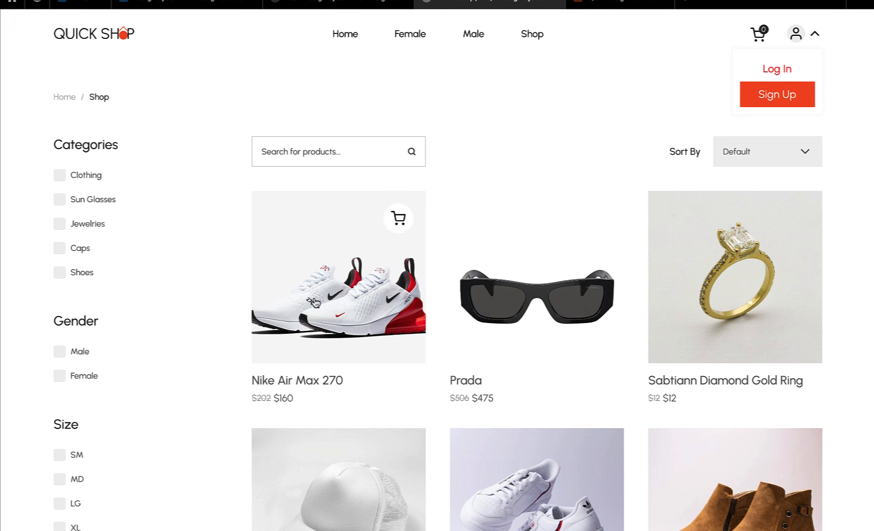